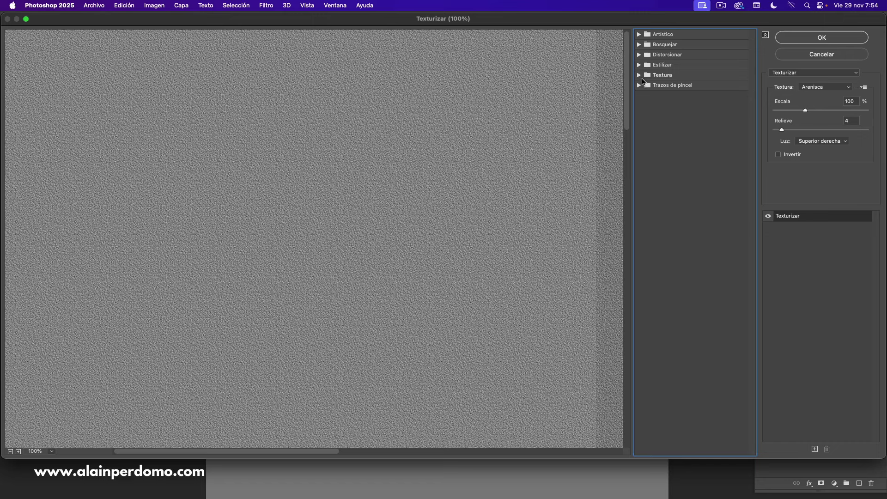
# Step: Preview the Ladrillo, Arpillera and Lienzo textures in the Texturizar filter, and return to Arenisca
pyautogui.click(639, 76)
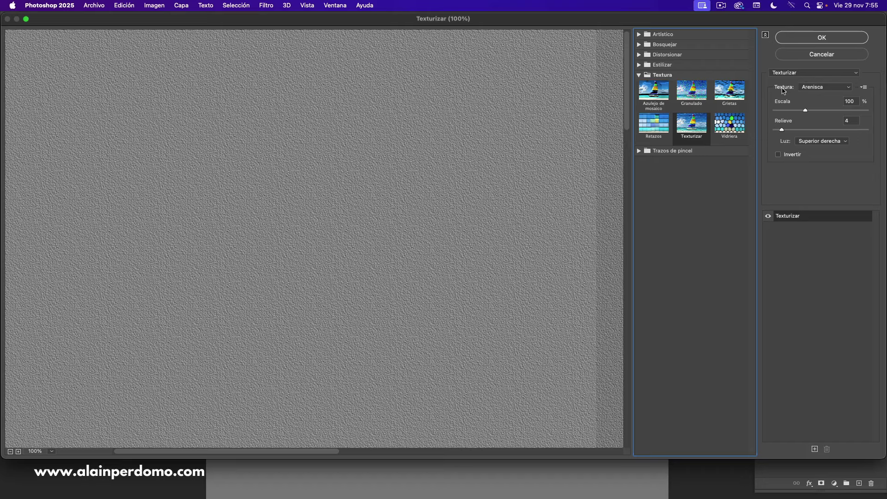
pyautogui.click(826, 87)
pyautogui.click(815, 58)
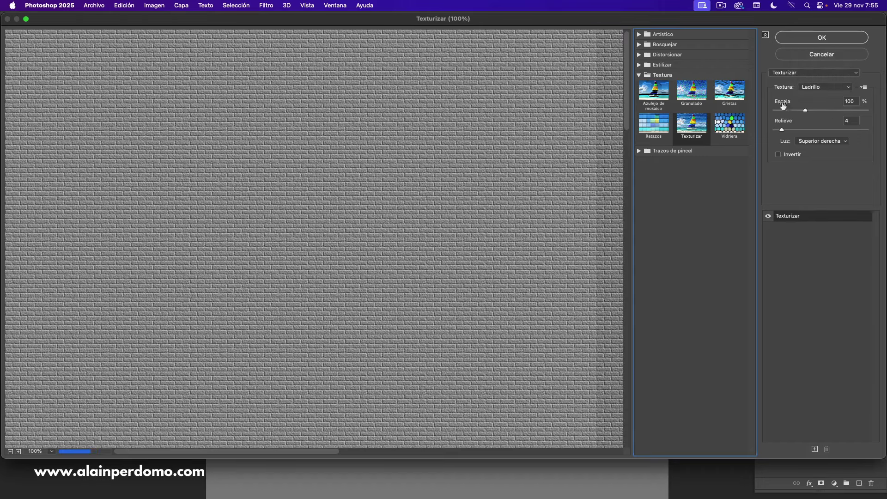
pyautogui.click(819, 87)
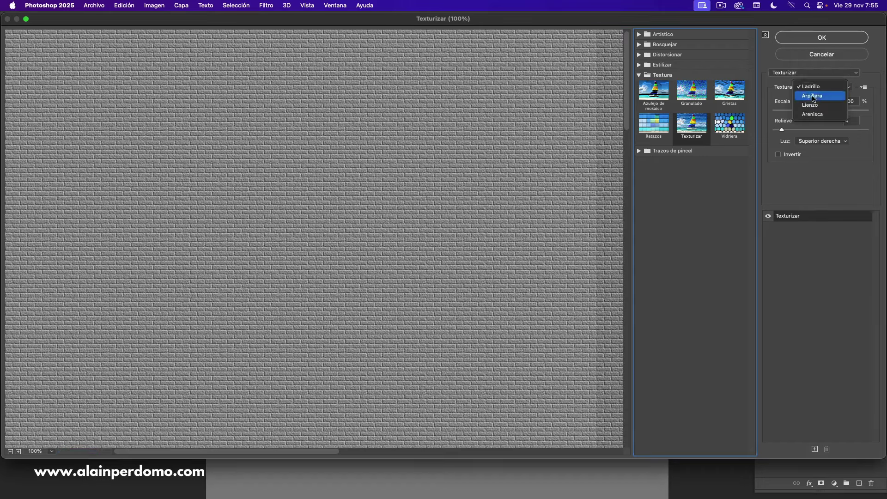
pyautogui.click(813, 99)
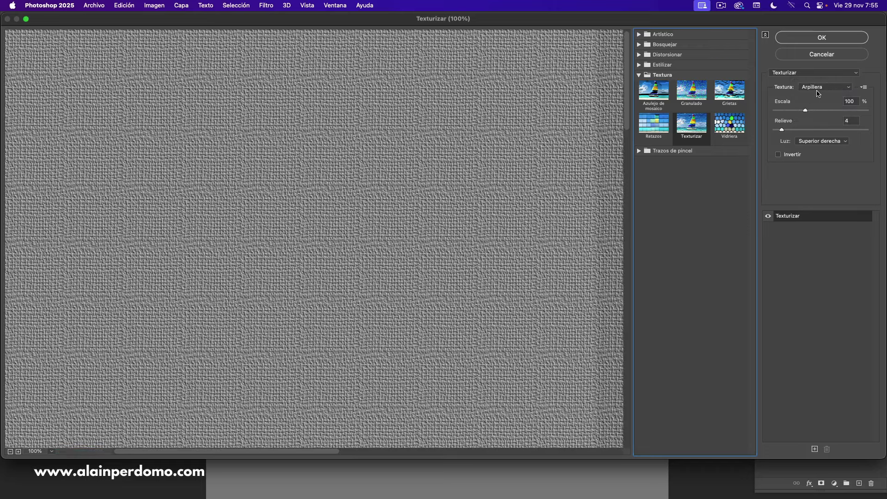
pyautogui.click(821, 88)
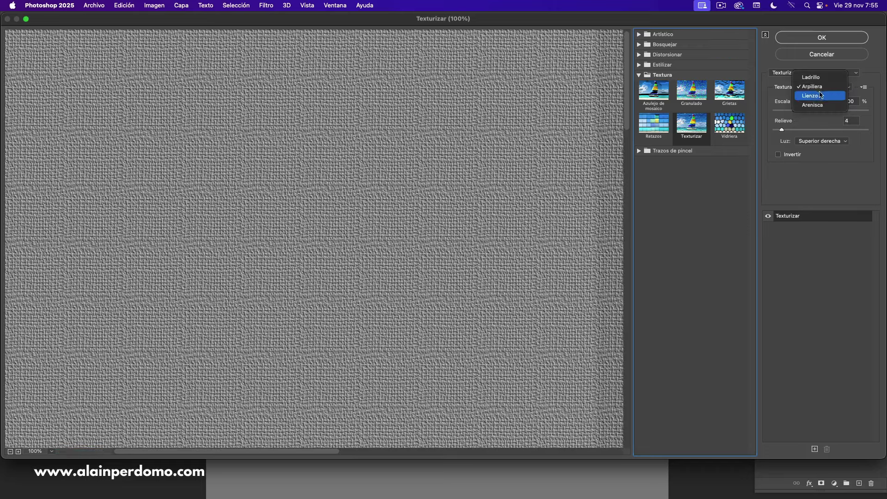
pyautogui.click(810, 97)
pyautogui.click(818, 88)
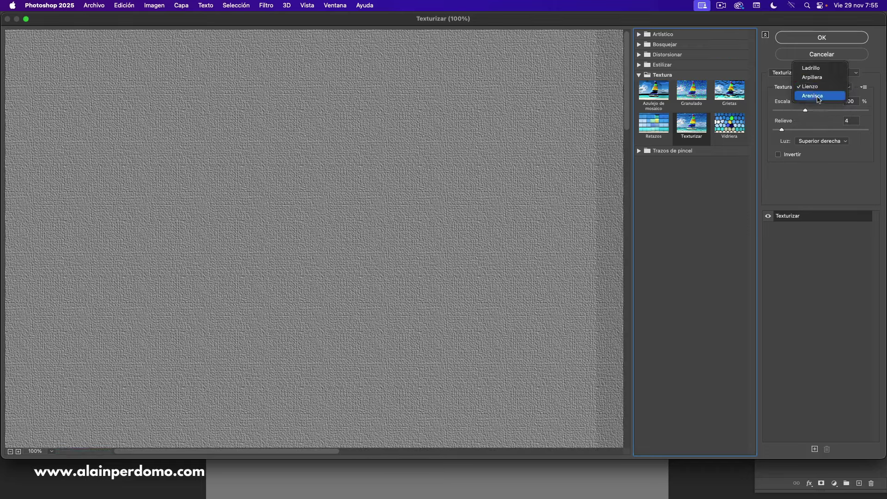
pyautogui.click(814, 98)
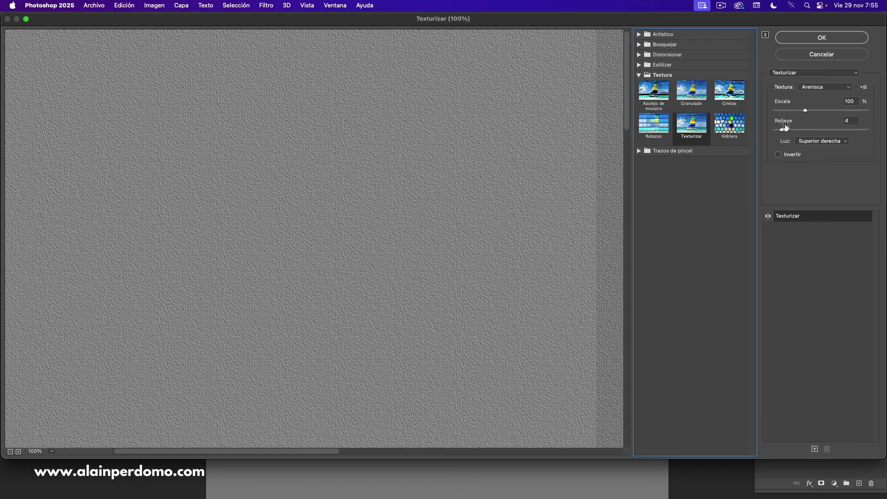
# Step: Check the available light directions for the Texturizar filter and leave the filter gallery without applying it
pyautogui.click(831, 144)
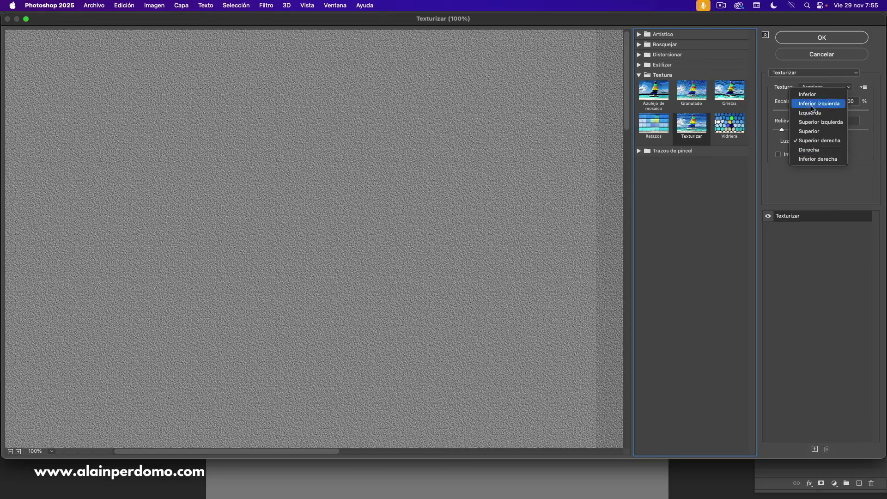
pyautogui.click(811, 144)
pyautogui.click(820, 56)
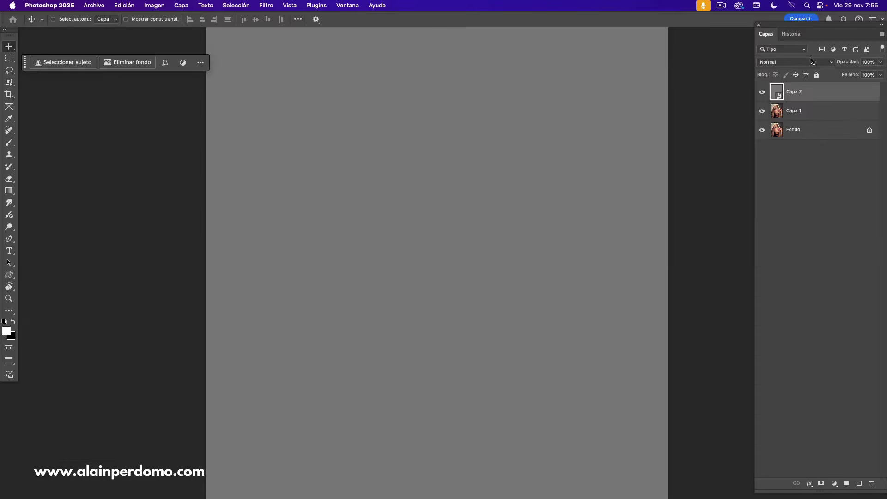
# Step: Hide the gray Capa 2 layer to view the whole portrait, and make the layer visible again
pyautogui.click(762, 93)
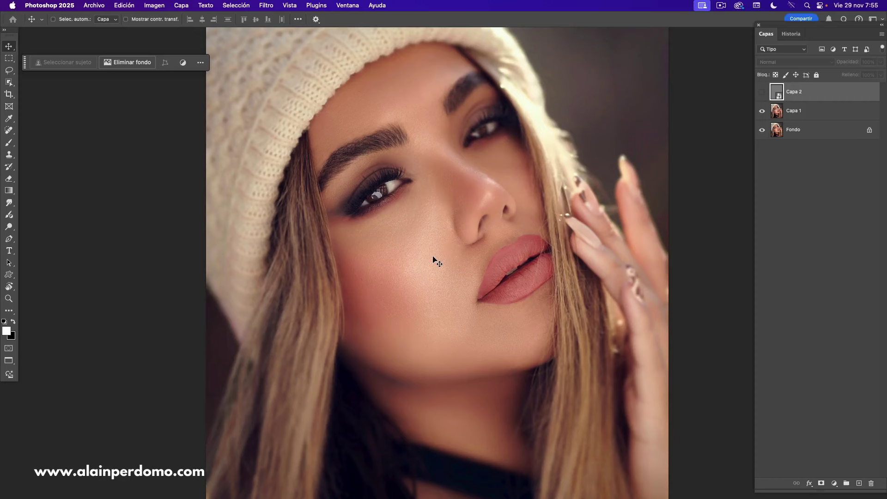
pyautogui.press('super+minus')
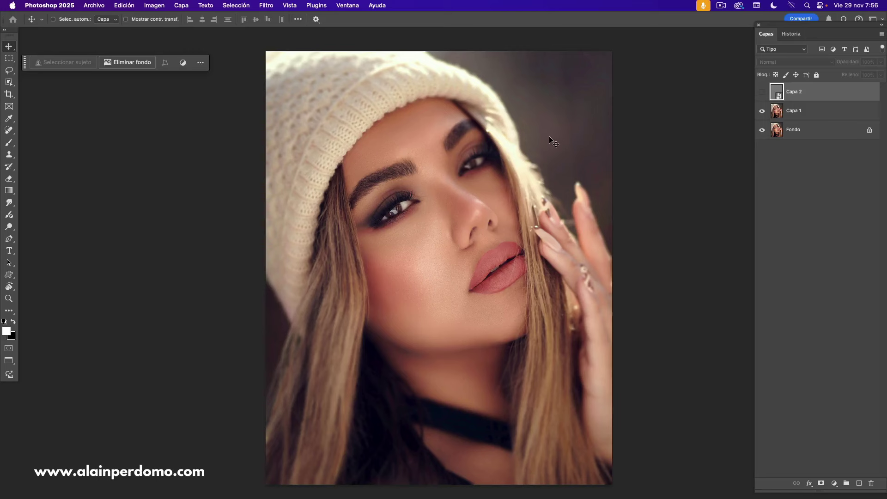
pyautogui.click(761, 93)
pyautogui.click(761, 94)
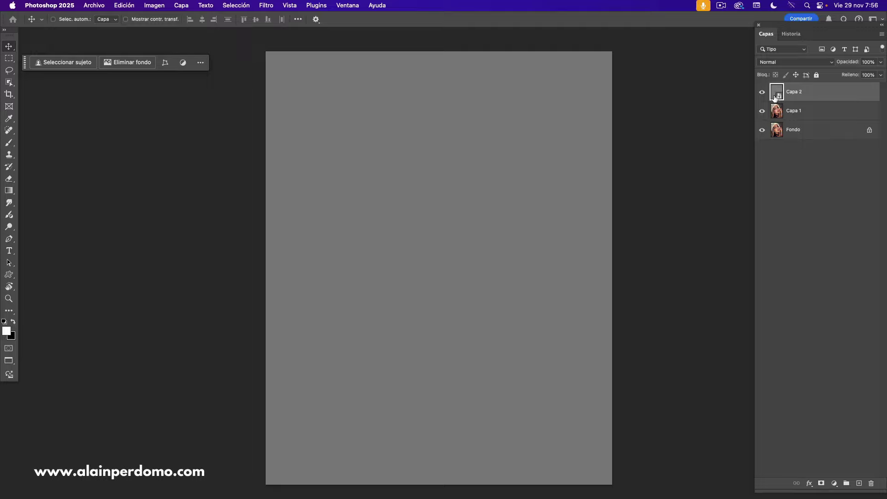
# Step: Open the filter gallery for Capa 2 and set the Arenisca texture's scale to 88% and relief to 14
pyautogui.click(267, 6)
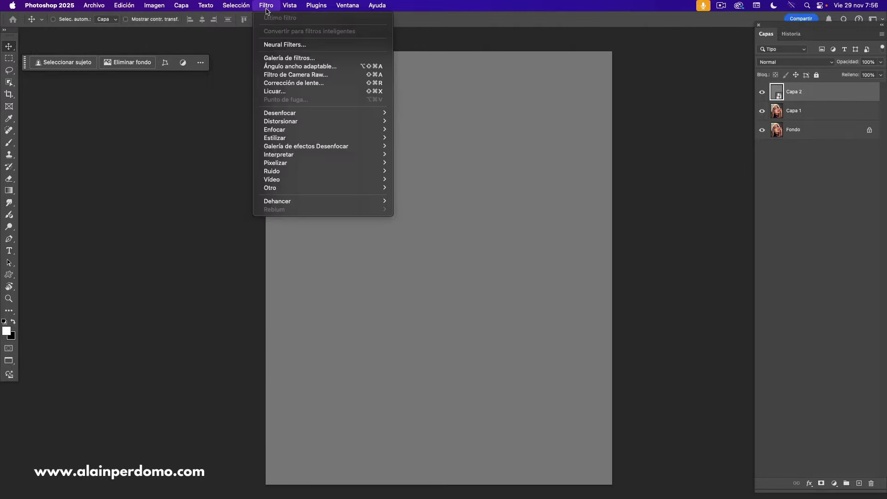
pyautogui.click(304, 58)
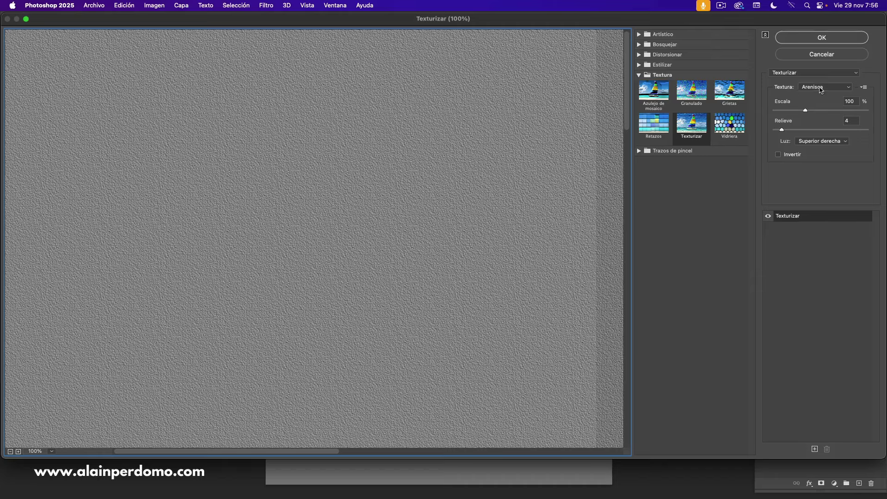
pyautogui.moveTo(805, 110); pyautogui.dragTo(830, 114)
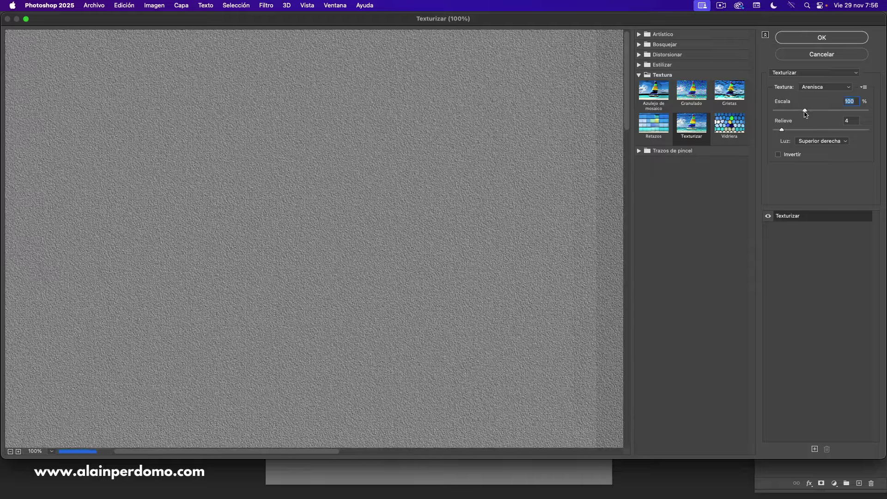
pyautogui.moveTo(829, 114); pyautogui.dragTo(801, 130)
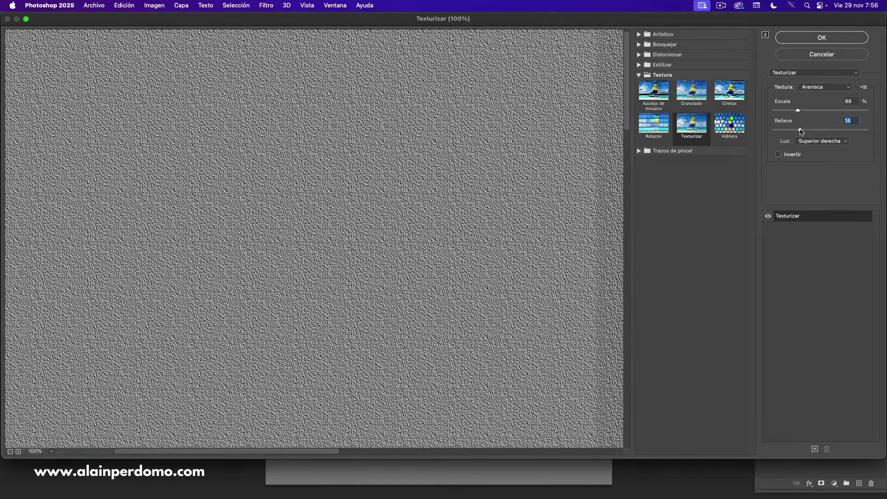
# Step: Try the Izquierda light direction and the inverted texture, restoring Superior derecha and switching inversion off
pyautogui.click(826, 144)
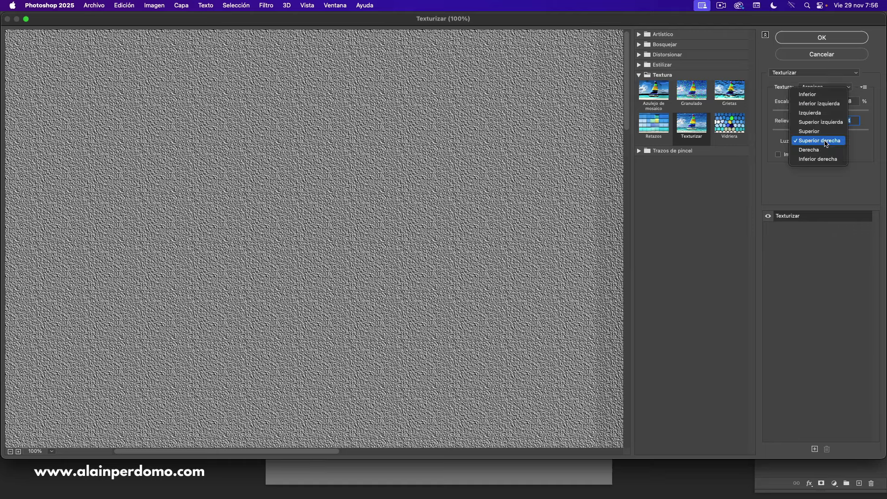
pyautogui.click(812, 114)
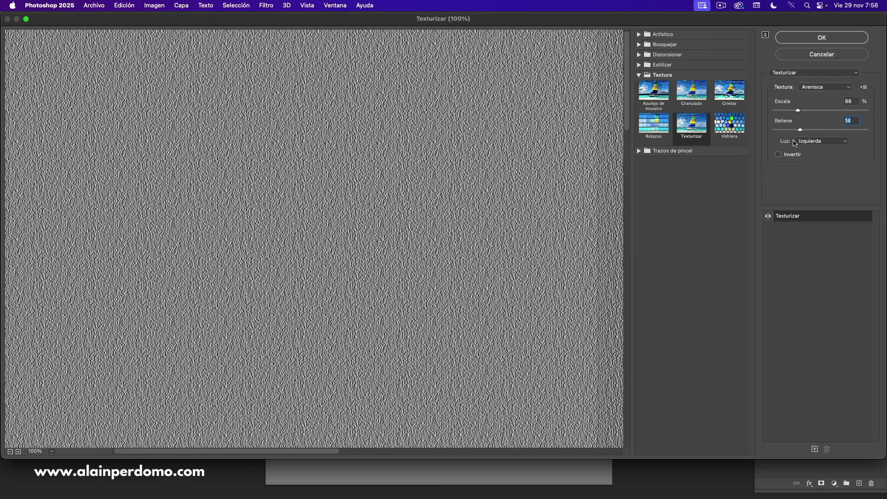
pyautogui.click(822, 145)
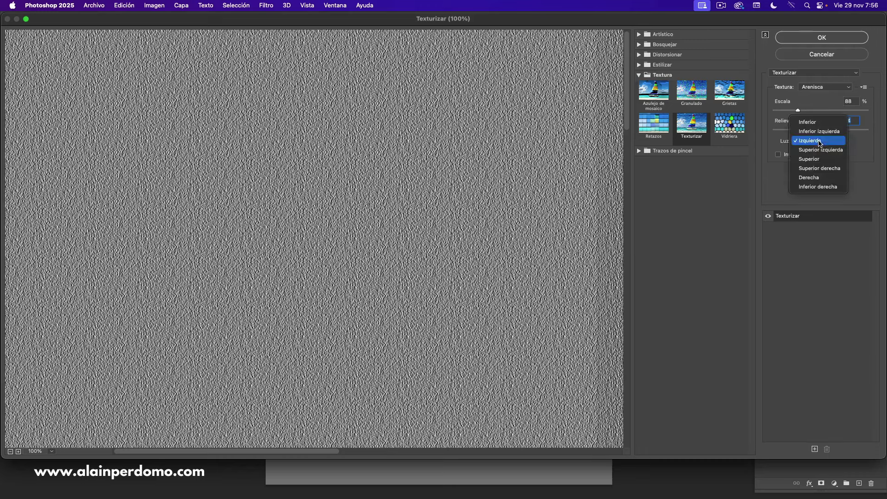
pyautogui.click(831, 171)
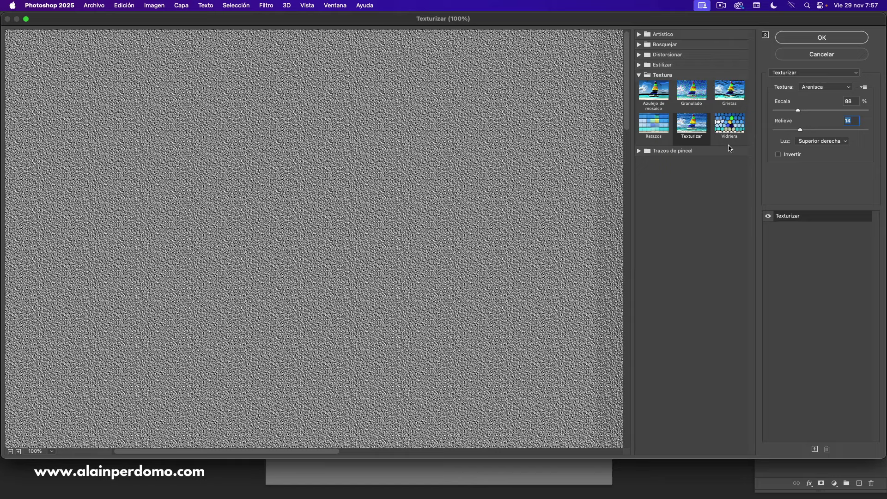
pyautogui.click(778, 155)
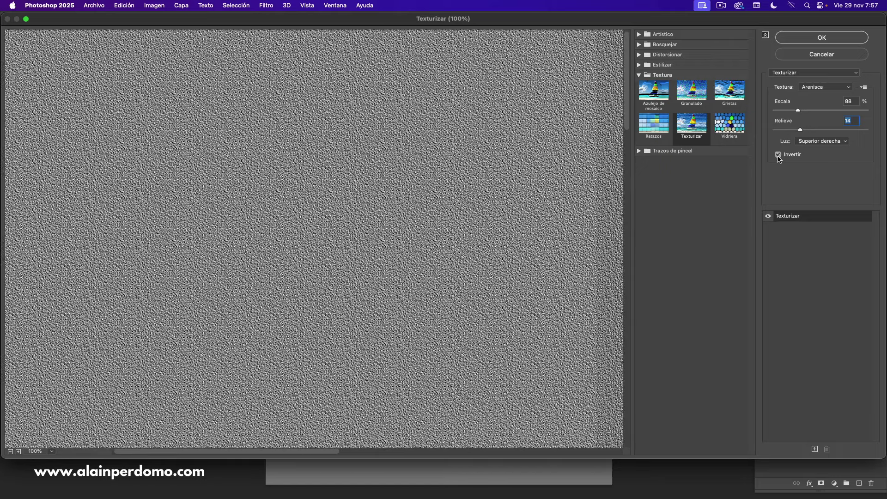
pyautogui.click(777, 156)
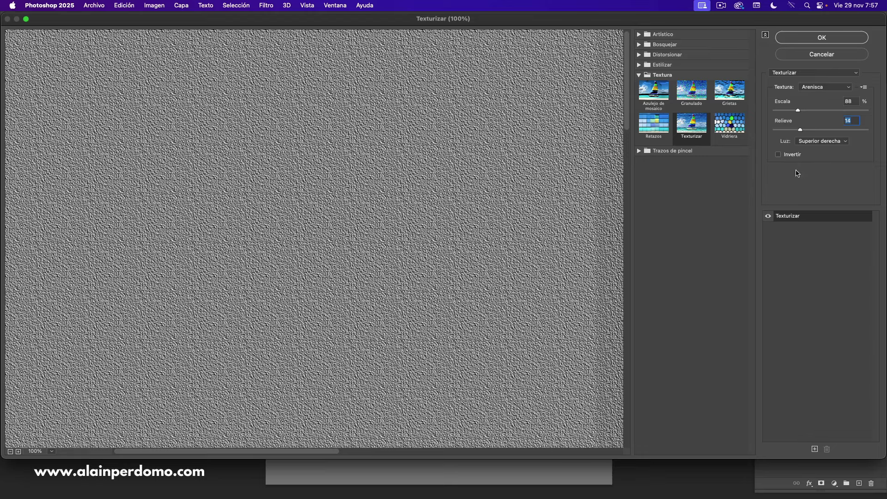
# Step: Apply the Texturizar filter to Capa 2 and set the layer's blend mode to Superponer
pyautogui.click(820, 38)
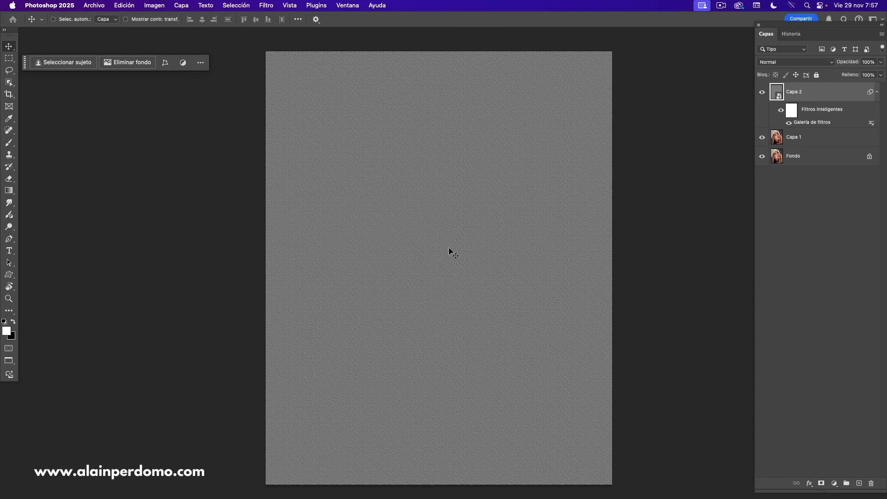
pyautogui.click(795, 65)
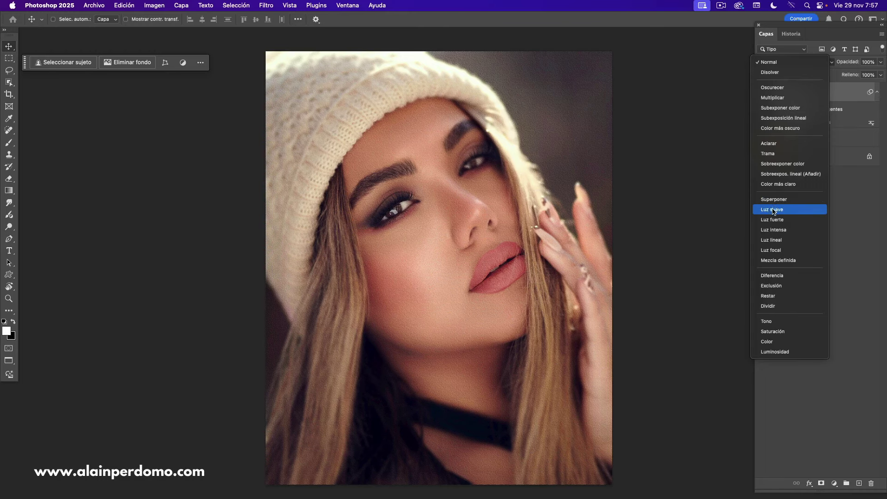
pyautogui.click(776, 205)
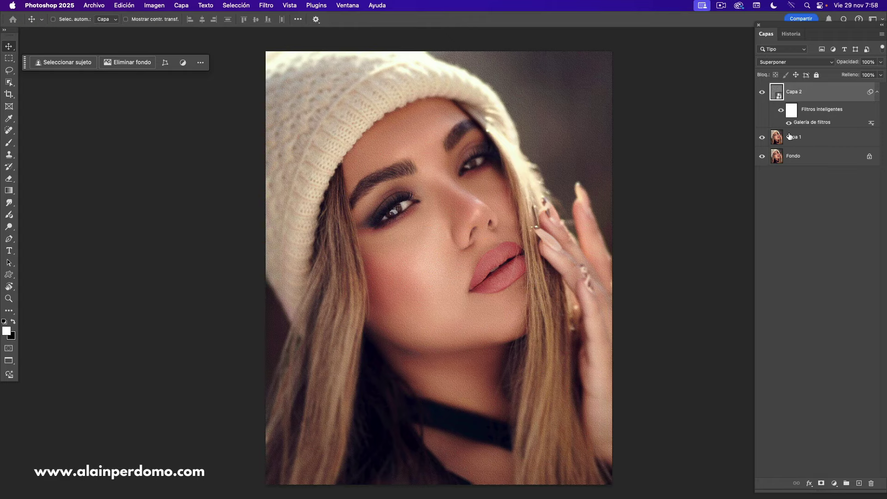
# Step: Inspect the texture on the face up close and review the smart filter's settings without changing them
pyautogui.press('super+plus')
pyautogui.press('super+plus')
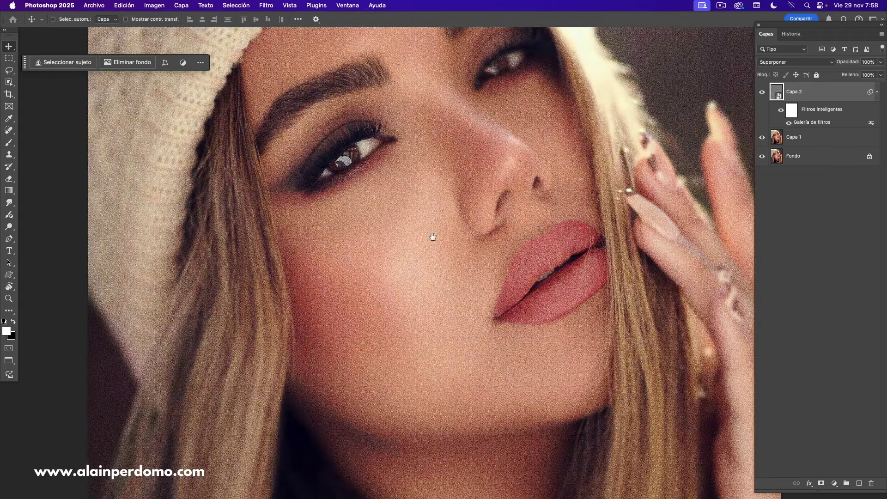
pyautogui.moveTo(447, 281); pyautogui.dragTo(437, 271)
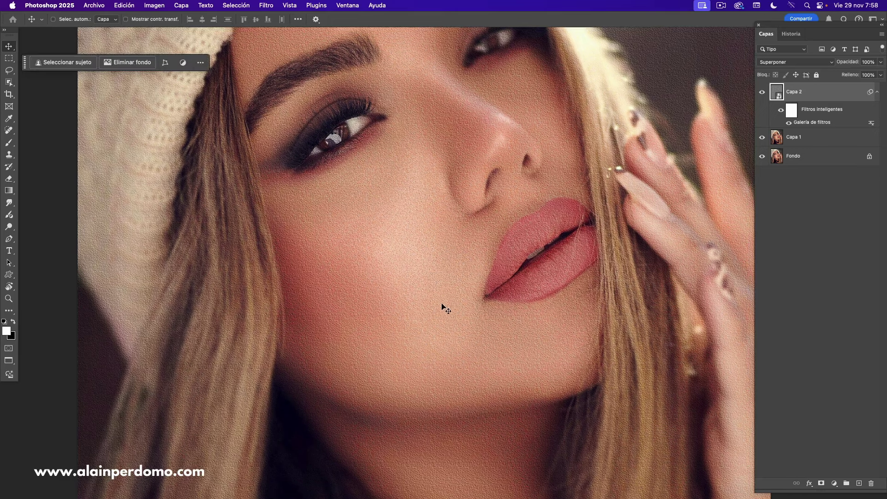
pyautogui.doubleClick(821, 123)
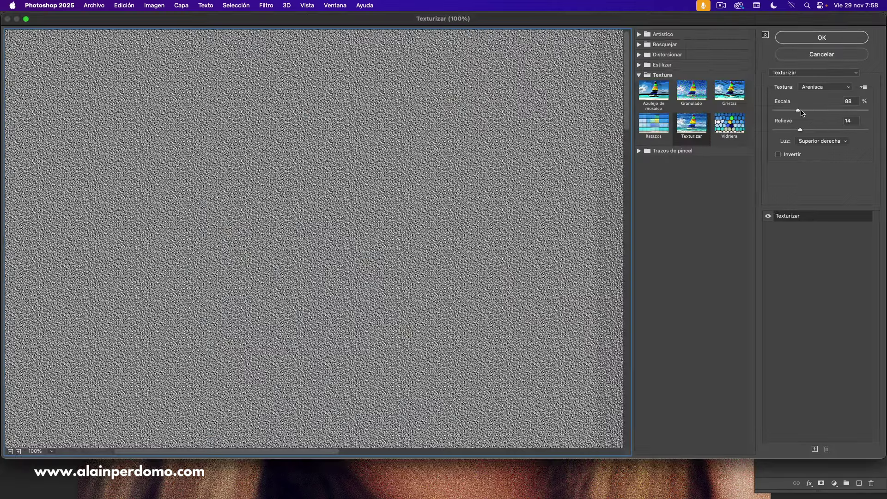
pyautogui.click(820, 52)
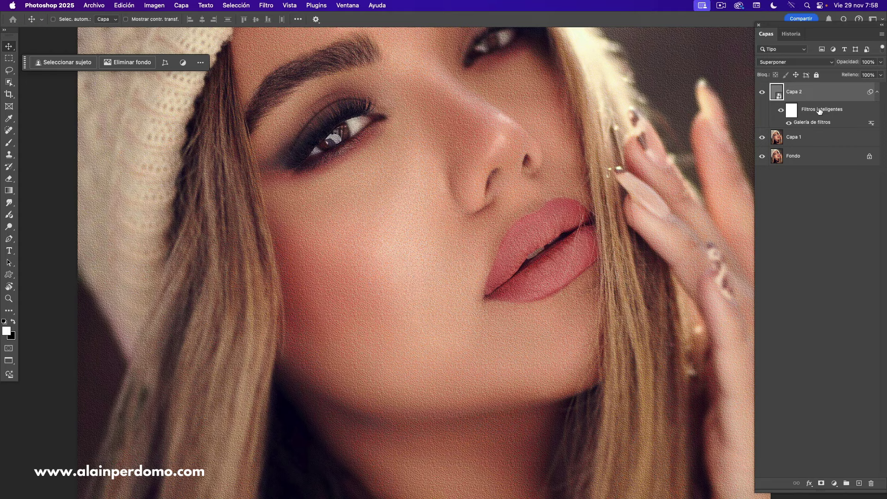
# Step: Edit Capa 2's filter gallery smart filter and set the texture relief to 7
pyautogui.doubleClick(821, 123)
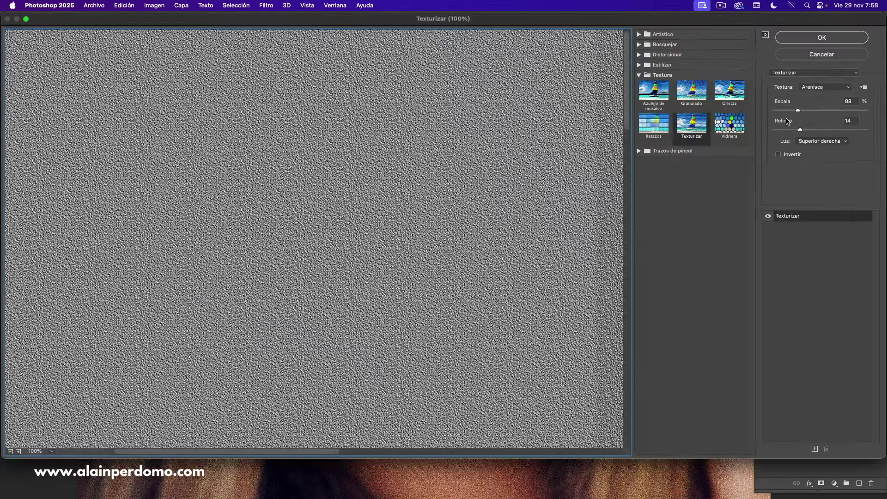
pyautogui.moveTo(801, 131)
pyautogui.mouseDown()
pyautogui.moveTo(812, 132)
pyautogui.moveTo(786, 132)
pyautogui.mouseUp()
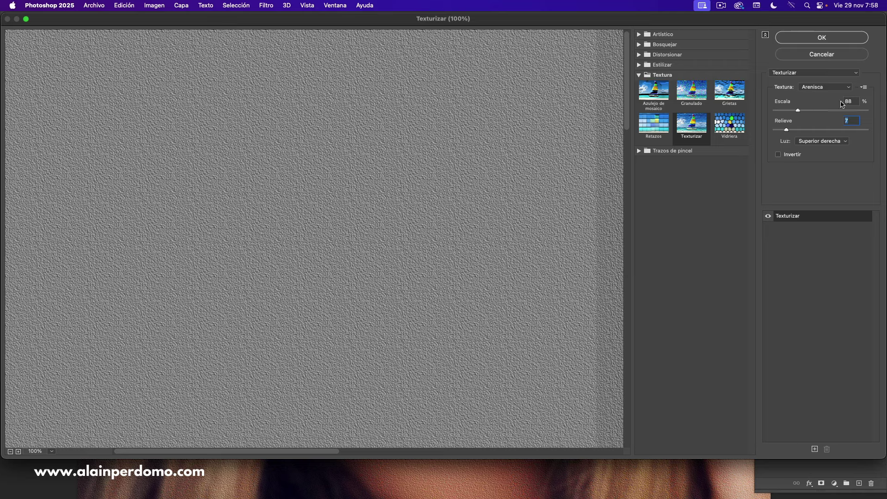
pyautogui.click(815, 39)
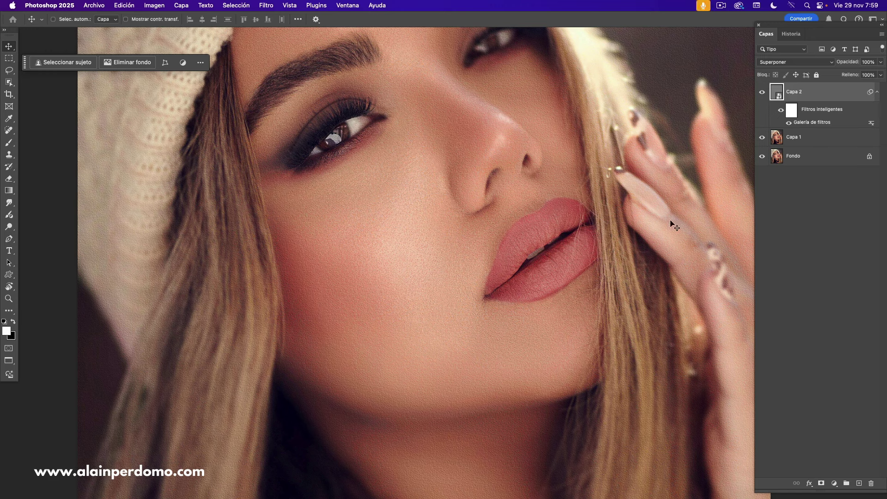
# Step: Edit Capa 2's filter gallery smart filter again and set the texture scale to 130%
pyautogui.doubleClick(804, 123)
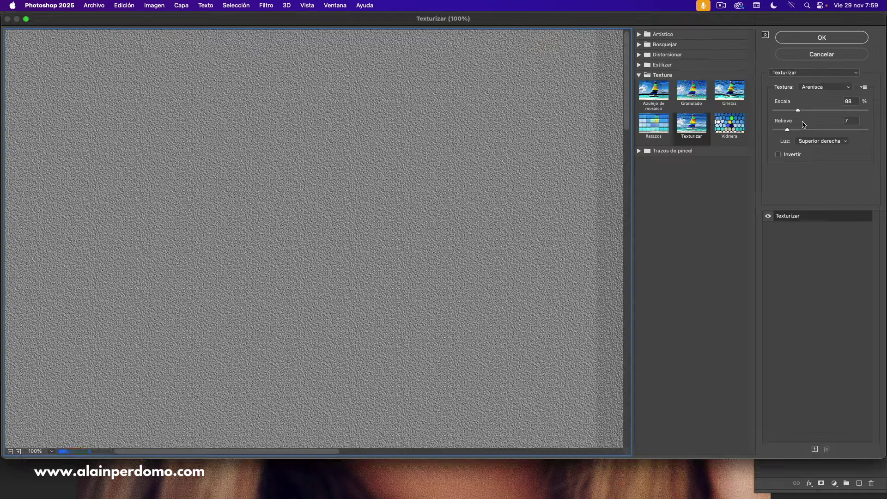
pyautogui.moveTo(799, 111); pyautogui.dragTo(824, 115)
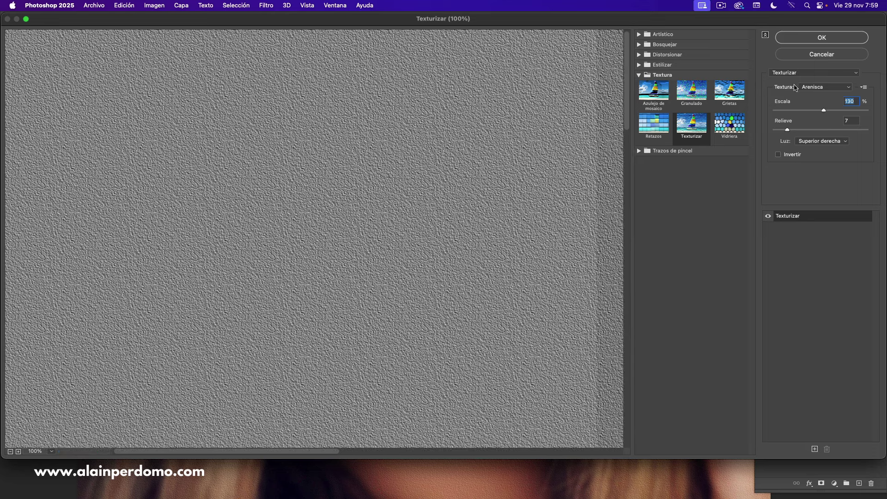
pyautogui.click(818, 39)
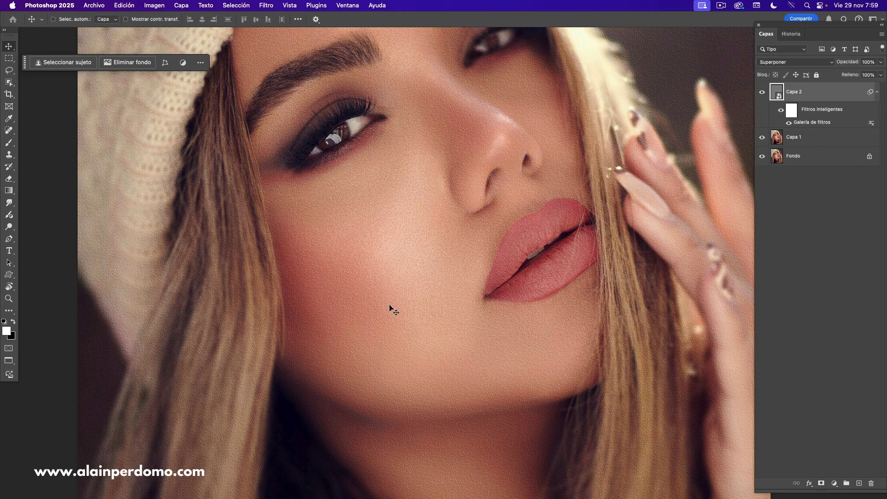
# Step: Edit Capa 2's filter gallery smart filter and set the Texturizar scale to 181%
pyautogui.doubleClick(807, 123)
pyautogui.click(824, 111)
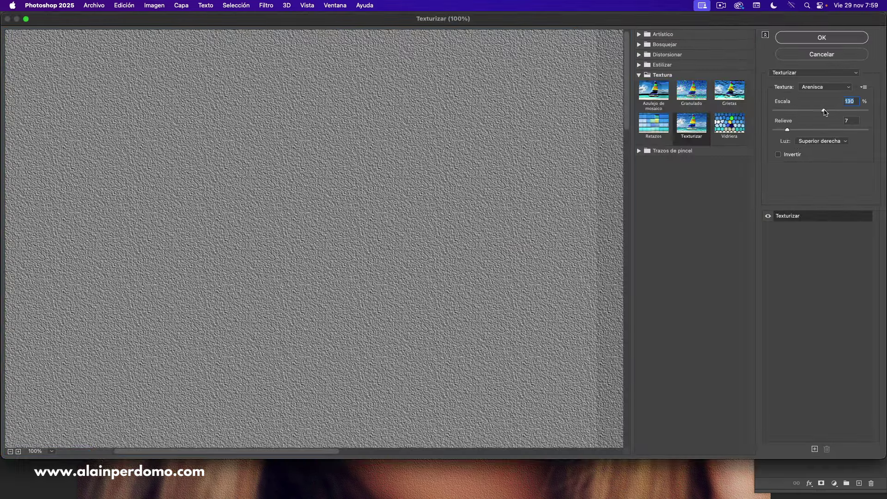
pyautogui.moveTo(824, 112); pyautogui.dragTo(854, 115)
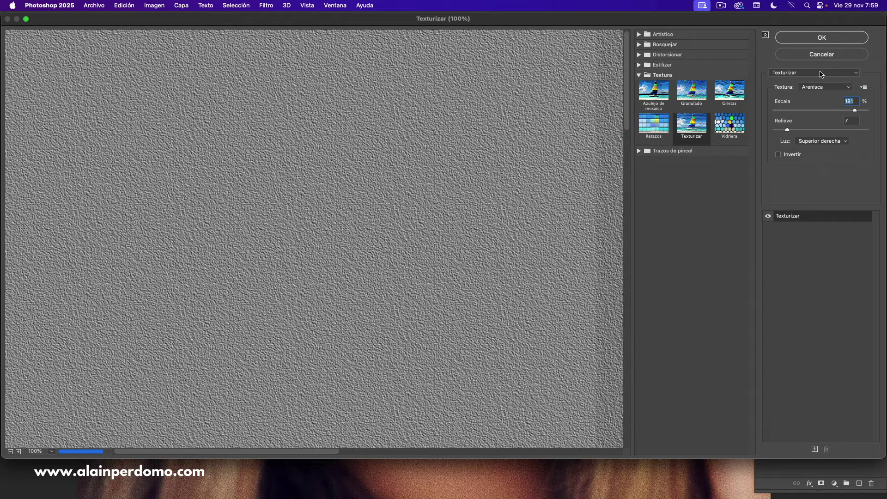
pyautogui.click(821, 37)
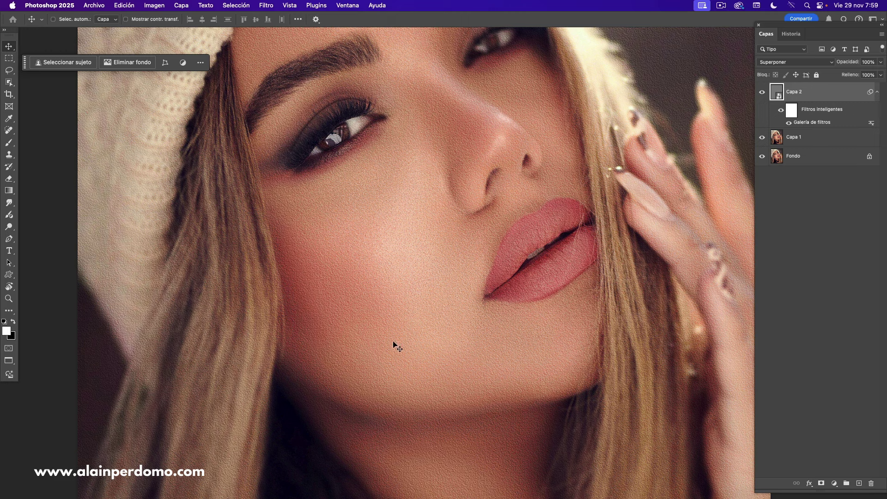
# Step: Reopen Capa 2's Texturizar settings and lower the texture relief to 4
pyautogui.doubleClick(807, 122)
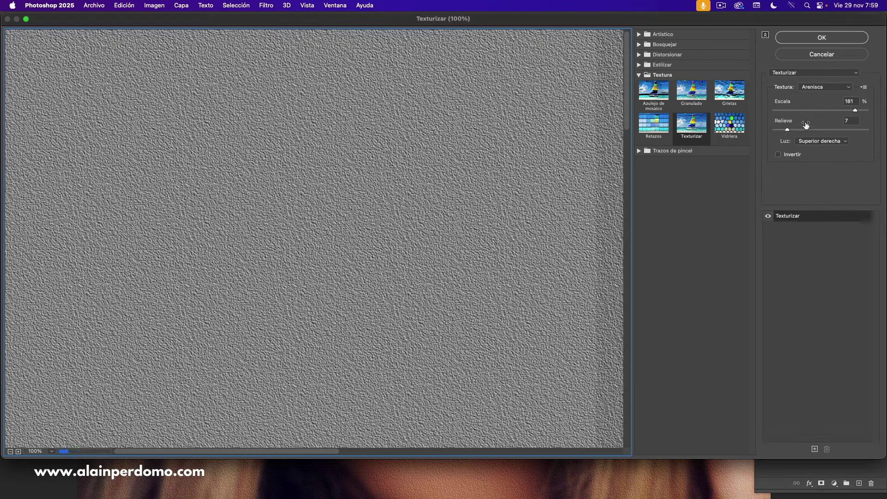
pyautogui.moveTo(788, 132); pyautogui.dragTo(780, 135)
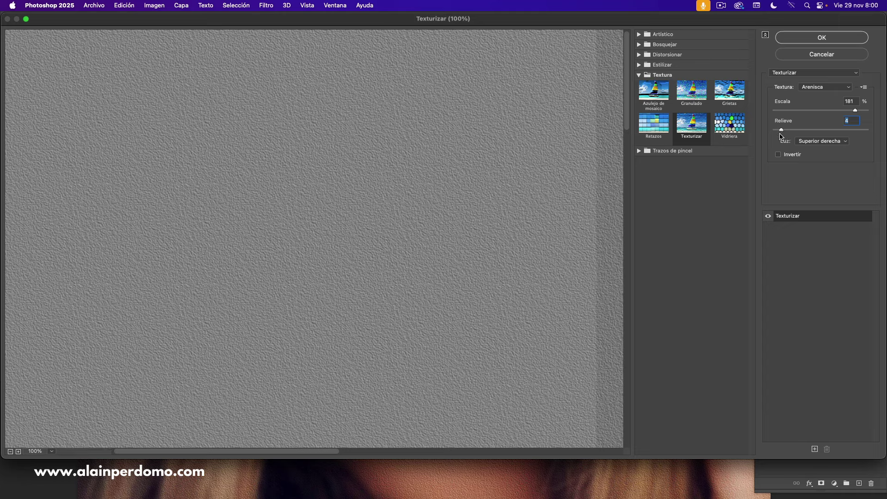
pyautogui.click(812, 39)
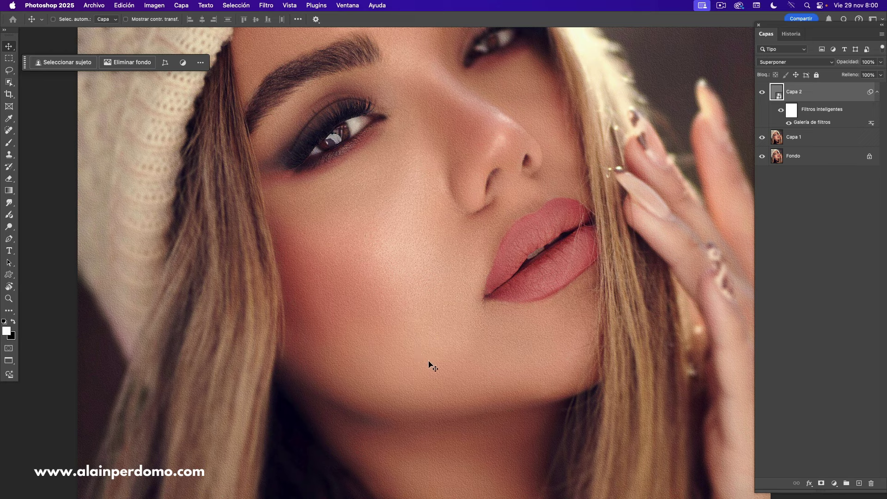
# Step: Lower the Texturizar relief on Capa 2 to 2 and compare the face with the layer hidden and shown
pyautogui.doubleClick(805, 123)
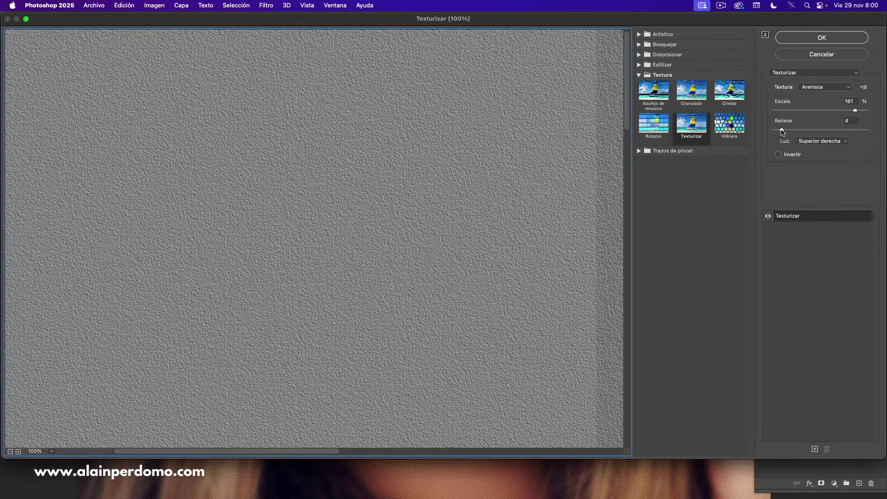
pyautogui.moveTo(782, 131); pyautogui.dragTo(779, 131)
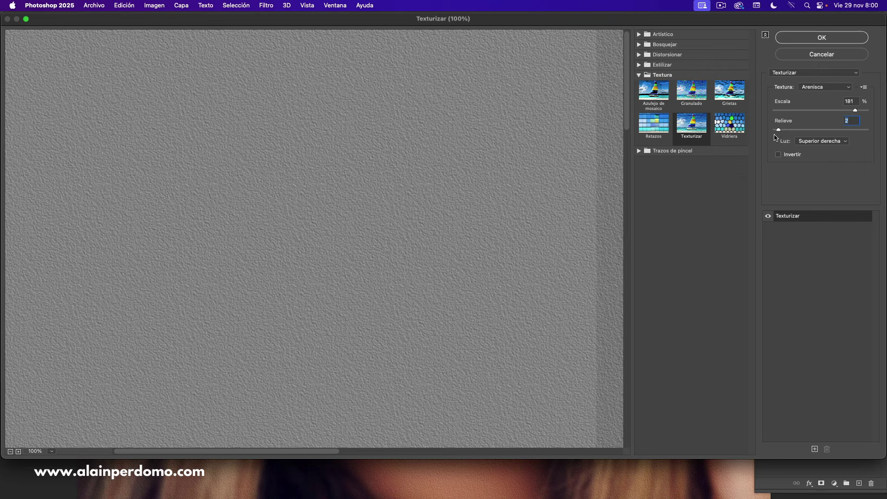
pyautogui.click(802, 40)
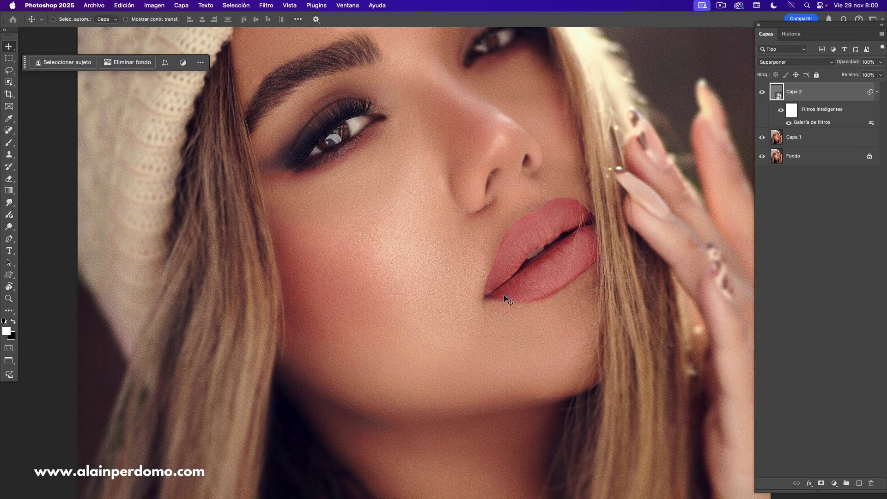
pyautogui.click(762, 95)
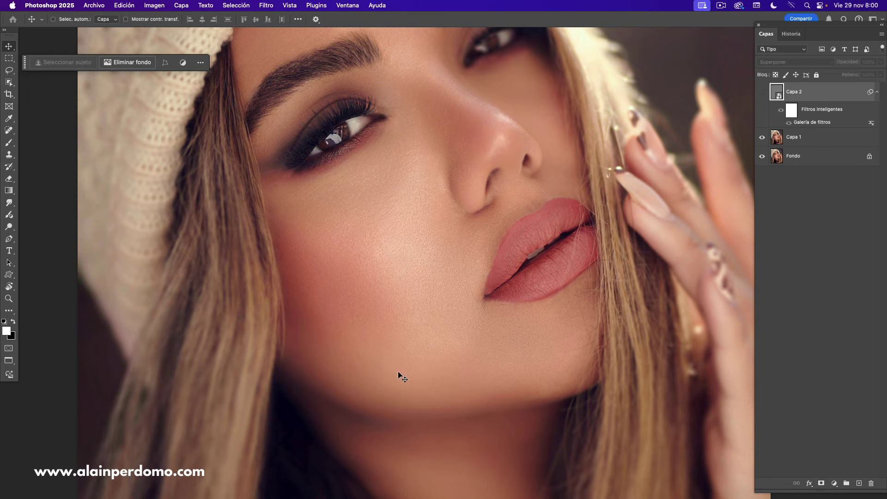
pyautogui.scroll(-2, 425, 287)
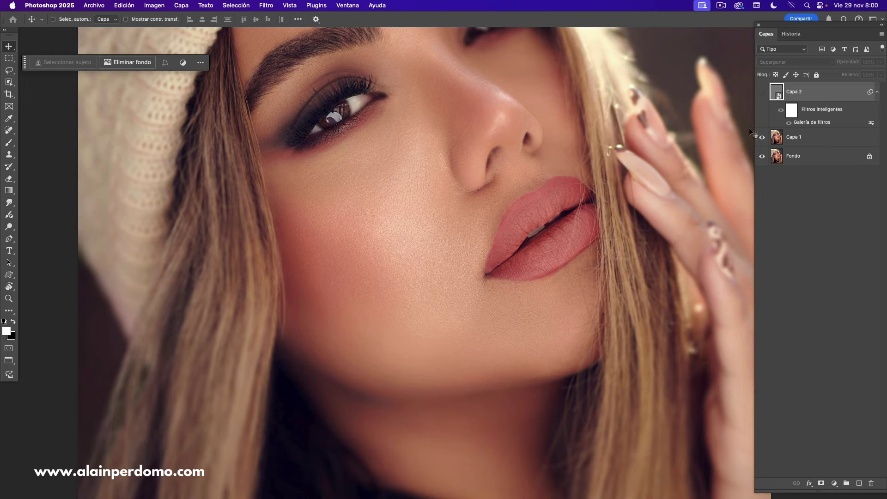
pyautogui.click(762, 94)
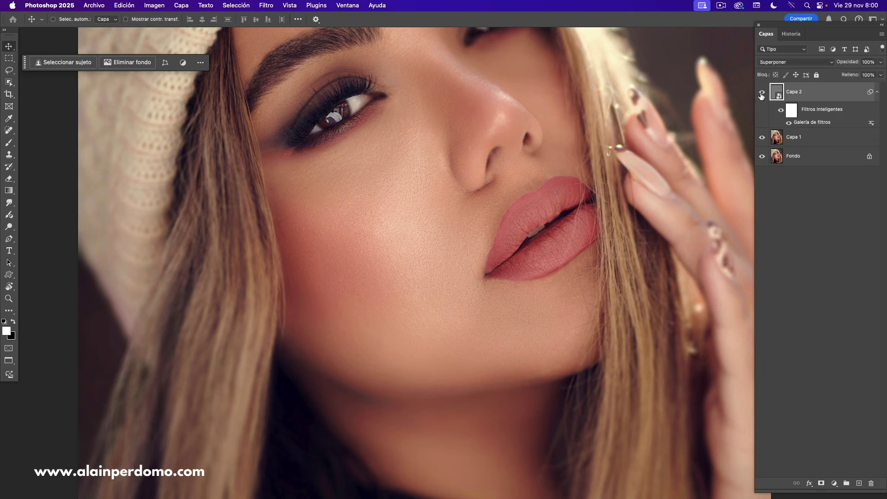
# Step: Edit Capa 2's filter gallery smart filter and set the texture relief to 3
pyautogui.doubleClick(805, 122)
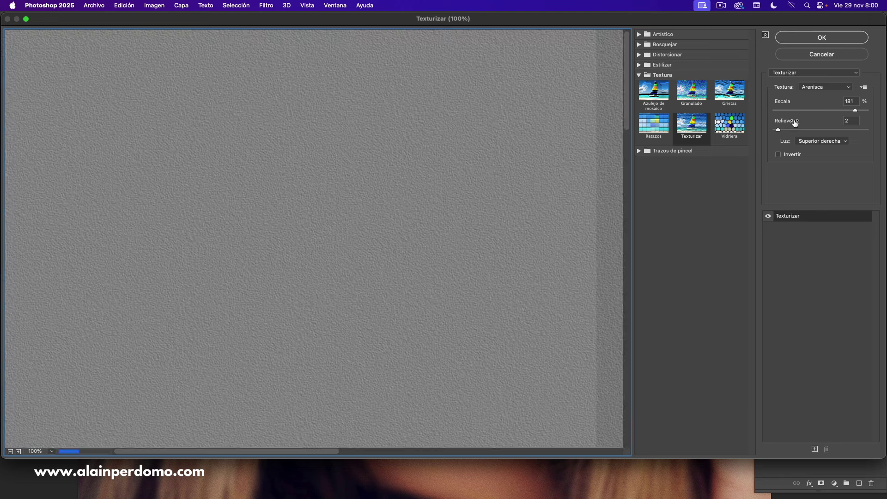
pyautogui.moveTo(779, 132); pyautogui.dragTo(780, 133)
pyautogui.click(811, 38)
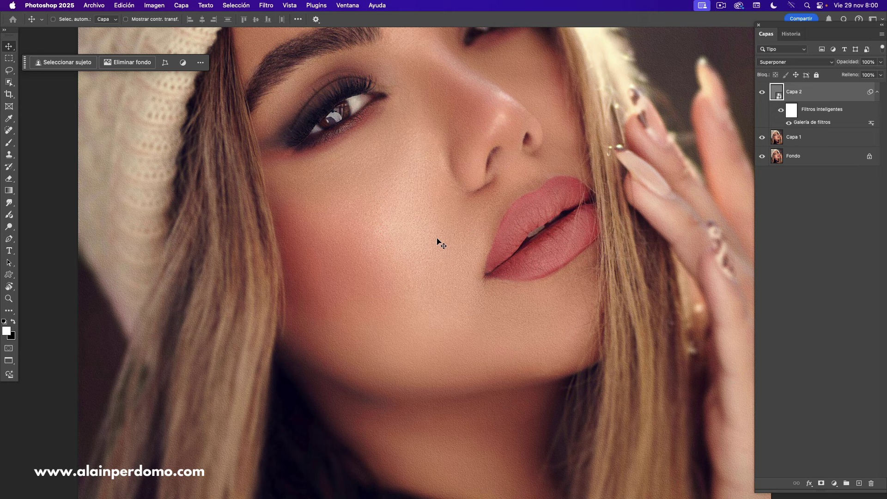
pyautogui.moveTo(428, 251); pyautogui.dragTo(421, 264)
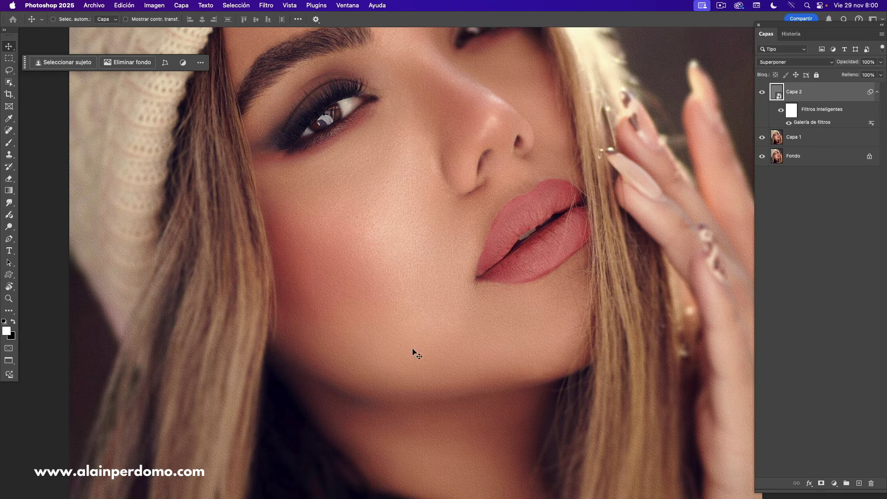
# Step: Edit Capa 2's Texturizar settings once more and increase the texture scale further
pyautogui.doubleClick(812, 123)
pyautogui.moveTo(859, 111); pyautogui.dragTo(876, 114)
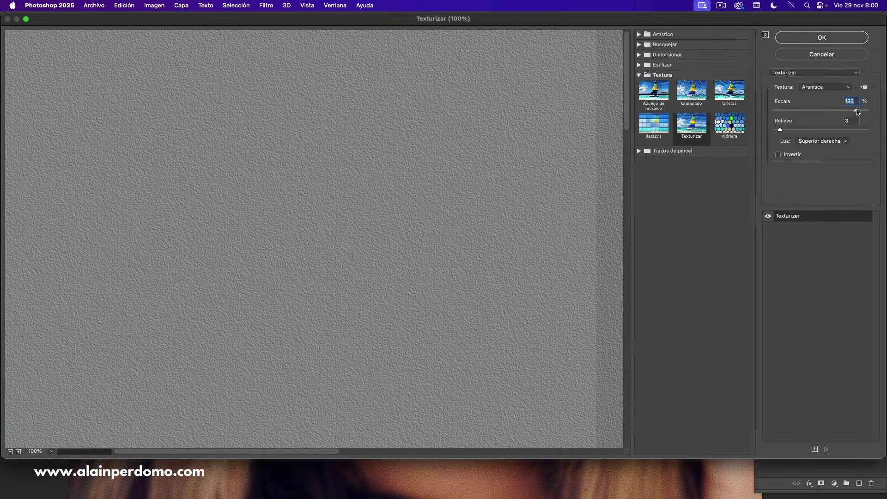
pyautogui.click(822, 37)
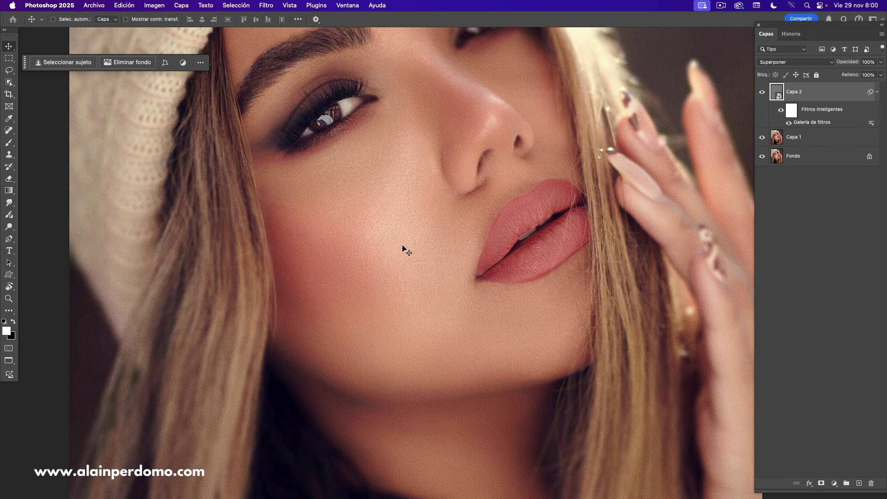
# Step: Compare the portrait with Capa 2 hidden and shown, and examine the texture across the cheek, eyes and forehead
pyautogui.click(762, 93)
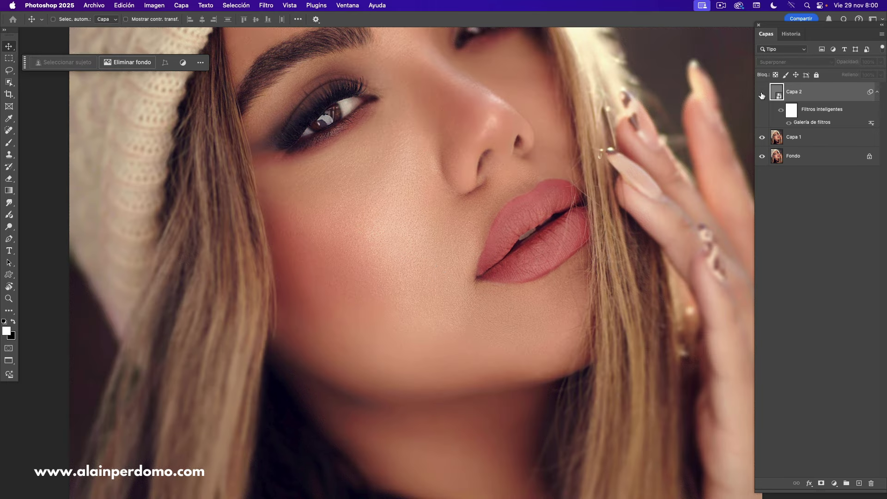
pyautogui.click(761, 95)
pyautogui.click(760, 95)
pyautogui.click(759, 96)
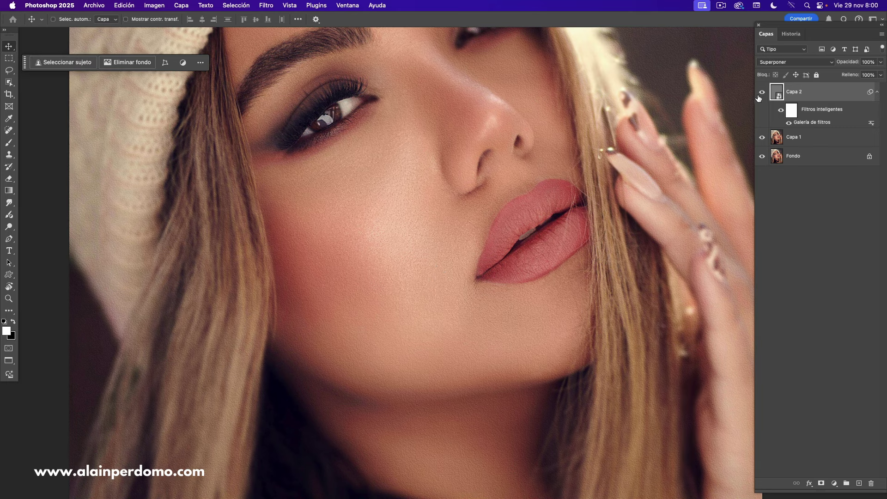
pyautogui.moveTo(409, 236); pyautogui.dragTo(402, 298)
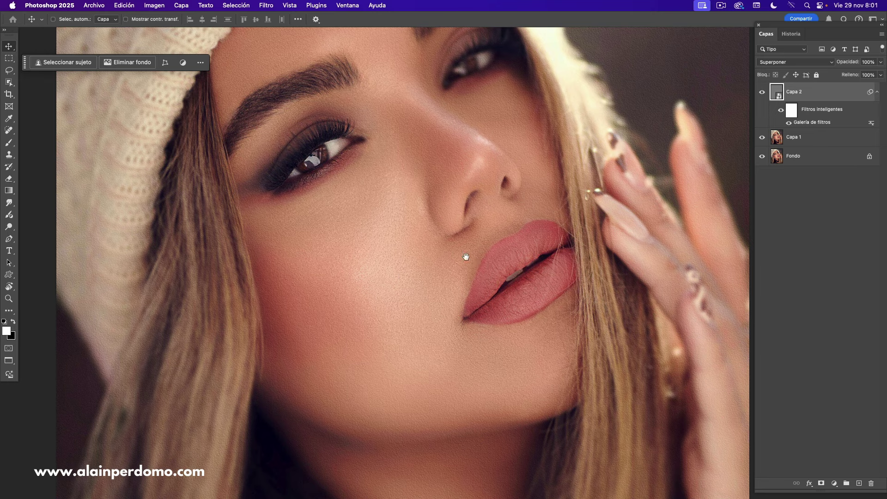
pyautogui.moveTo(474, 257); pyautogui.dragTo(419, 321)
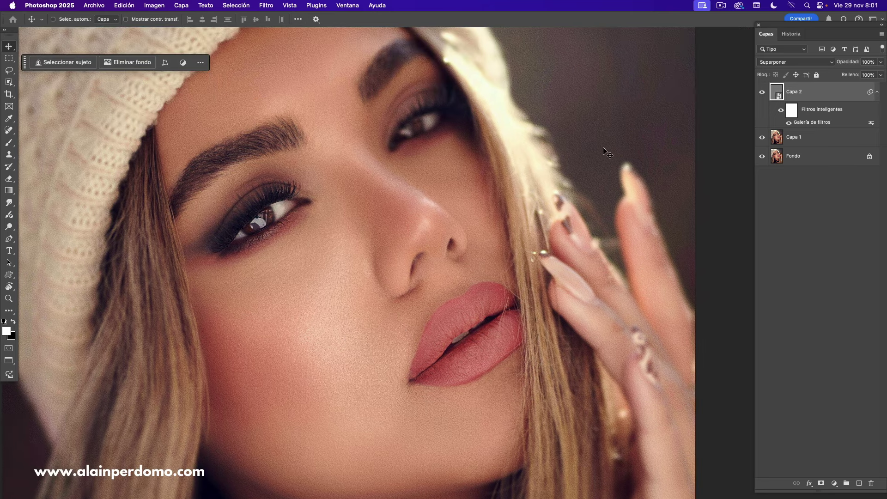
pyautogui.moveTo(319, 346); pyautogui.dragTo(415, 279)
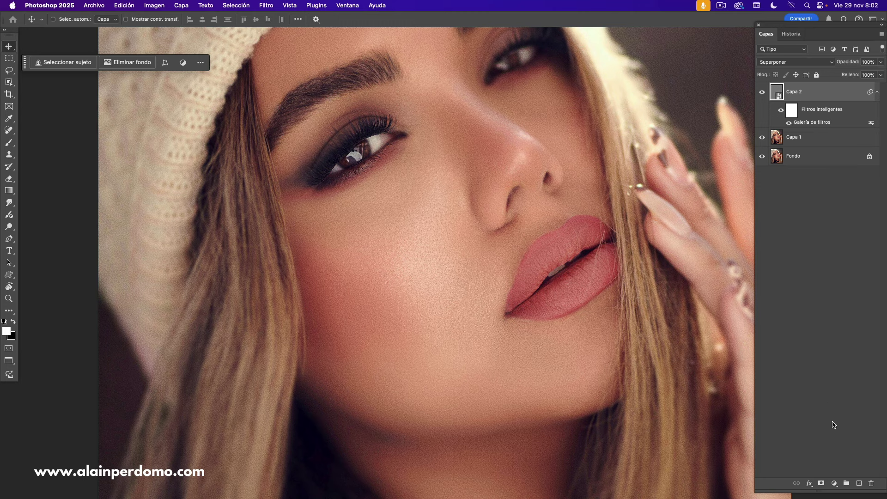
# Step: Add a layer mask to Capa 2 and invert it to black to hide the texture
pyautogui.click(821, 483)
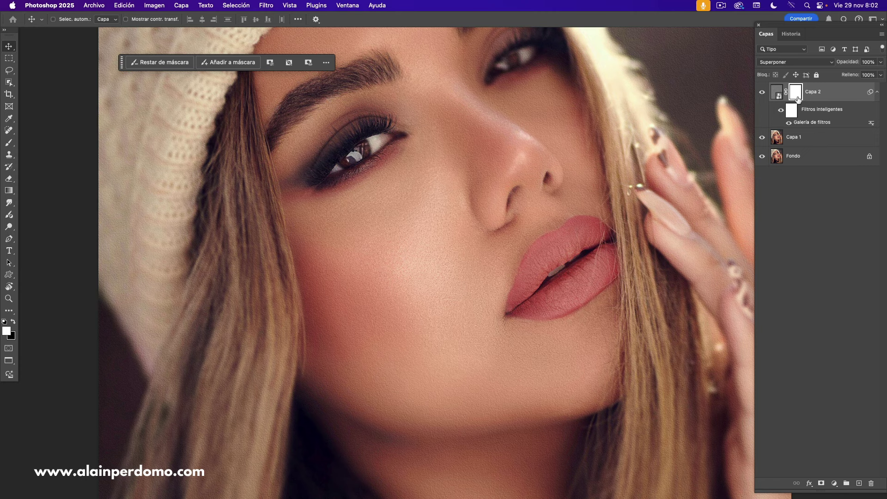
pyautogui.press('super+i')
pyautogui.moveTo(525, 178); pyautogui.dragTo(475, 209)
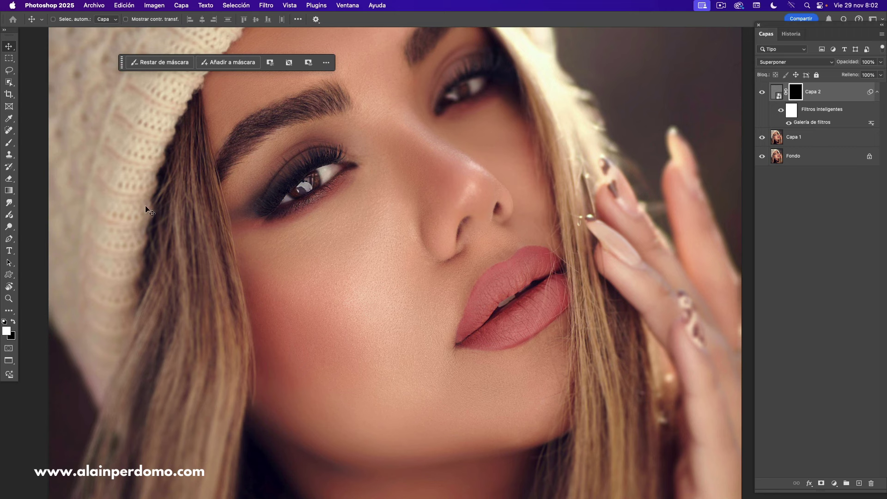
# Step: Select the Brush tool, set its flow to 100% and check that the tip has 0% hardness
pyautogui.click(9, 144)
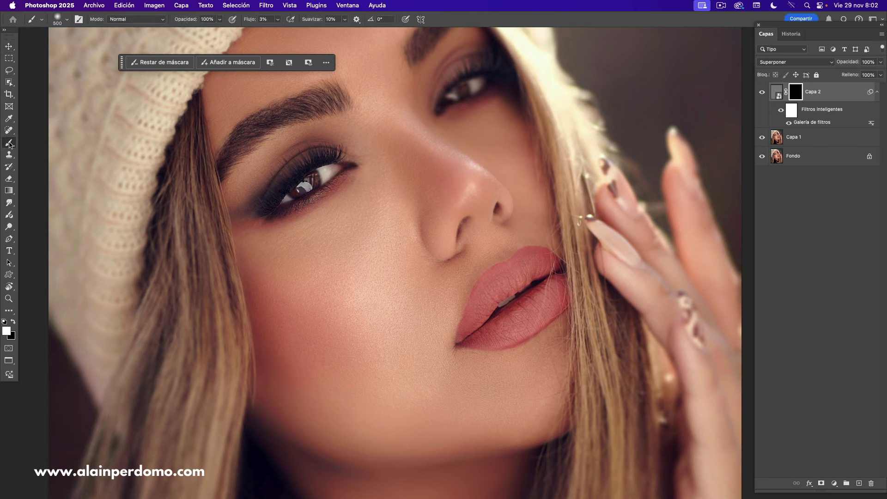
pyautogui.rightClick(9, 144)
pyautogui.click(71, 143)
pyautogui.moveTo(250, 23); pyautogui.dragTo(309, 27)
pyautogui.rightClick(423, 225)
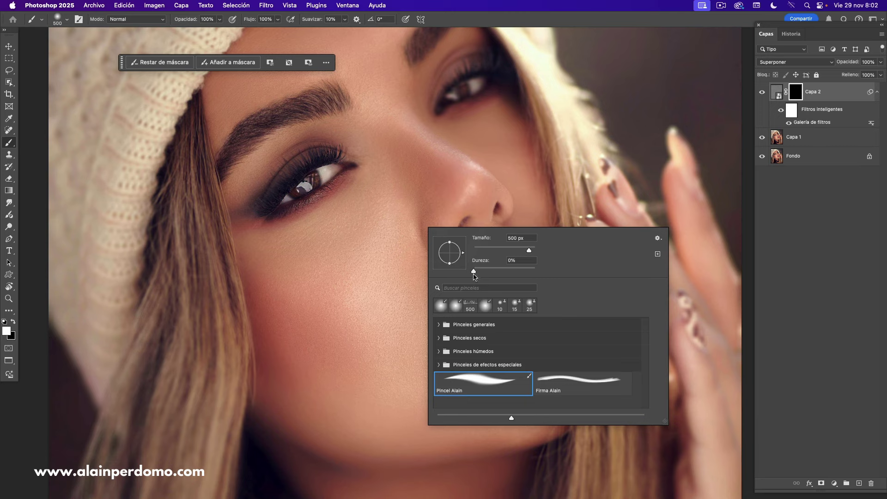
pyautogui.press('Return')
# Step: Reduce the brush size to 400 and paint white on Capa 2's mask over the cheek and chin skin
pyautogui.press('space')
pyautogui.moveTo(430, 273)
pyautogui.mouseDown()
pyautogui.moveTo(453, 301)
pyautogui.moveTo(436, 248)
pyautogui.mouseUp()
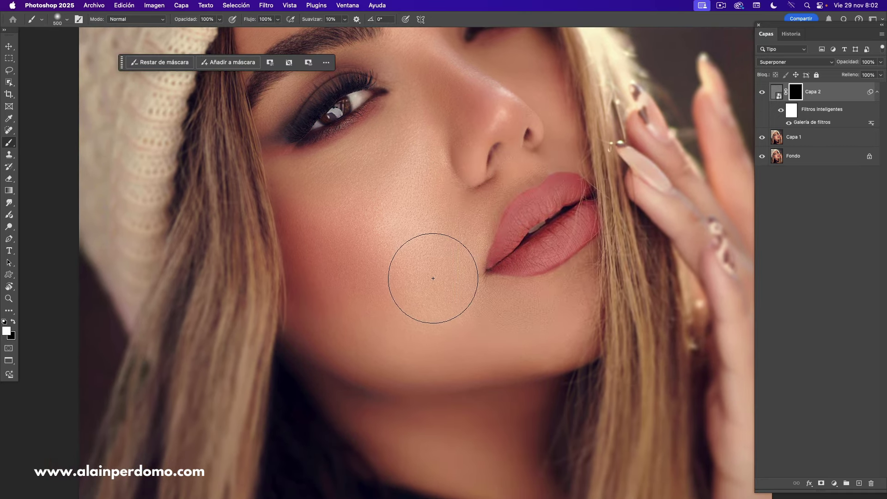
pyautogui.press('[')
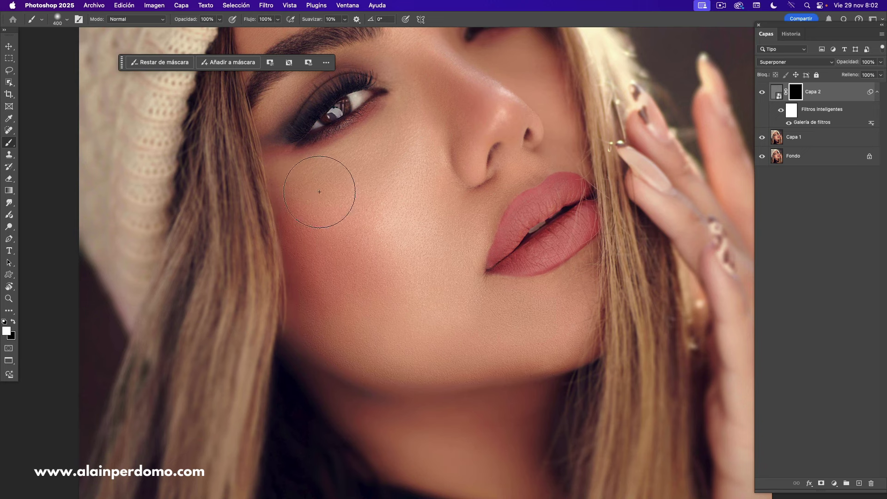
pyautogui.moveTo(319, 192)
pyautogui.mouseDown()
pyautogui.moveTo(360, 180)
pyautogui.moveTo(393, 152)
pyautogui.moveTo(410, 157)
pyautogui.moveTo(432, 206)
pyautogui.moveTo(459, 225)
pyautogui.moveTo(443, 252)
pyautogui.moveTo(430, 353)
pyautogui.mouseUp()
# Step: Compare the skin up close with Capa 2 hidden and shown, and examine how the masked texture blends across the face
pyautogui.click(762, 94)
pyautogui.click(762, 94)
pyautogui.click(762, 94)
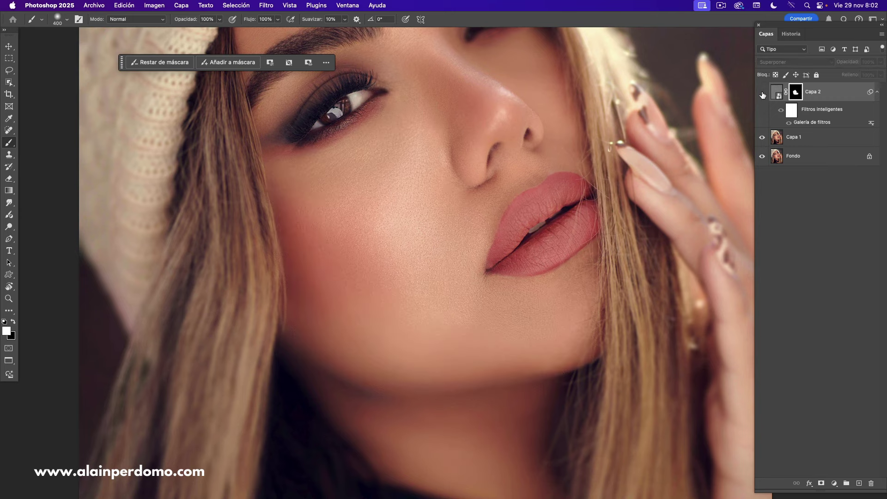
pyautogui.press('super+plus')
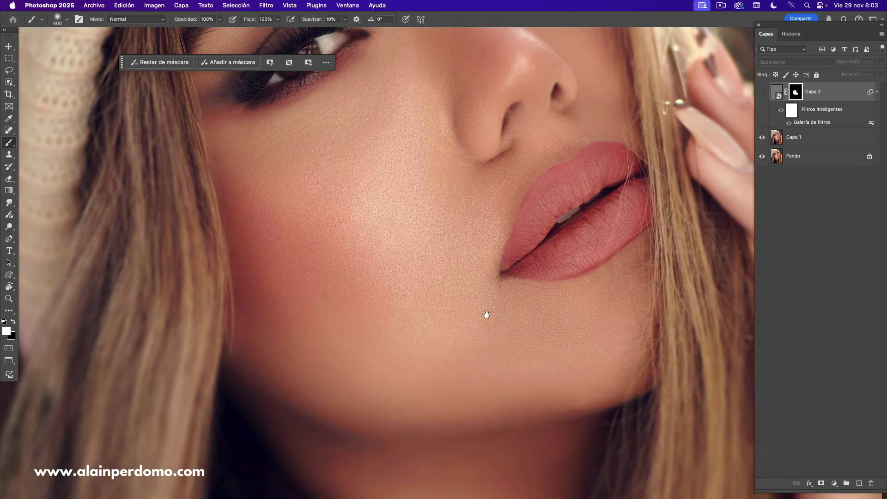
pyautogui.moveTo(490, 311); pyautogui.dragTo(475, 292)
pyautogui.click(762, 94)
pyautogui.click(762, 94)
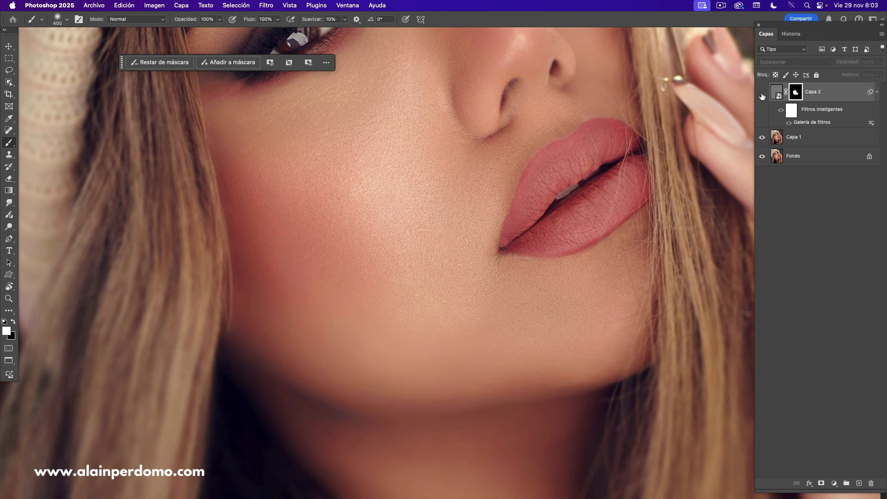
pyautogui.click(762, 94)
pyautogui.click(762, 94)
pyautogui.click(761, 95)
pyautogui.click(762, 94)
pyautogui.click(762, 95)
pyautogui.moveTo(407, 208); pyautogui.dragTo(376, 291)
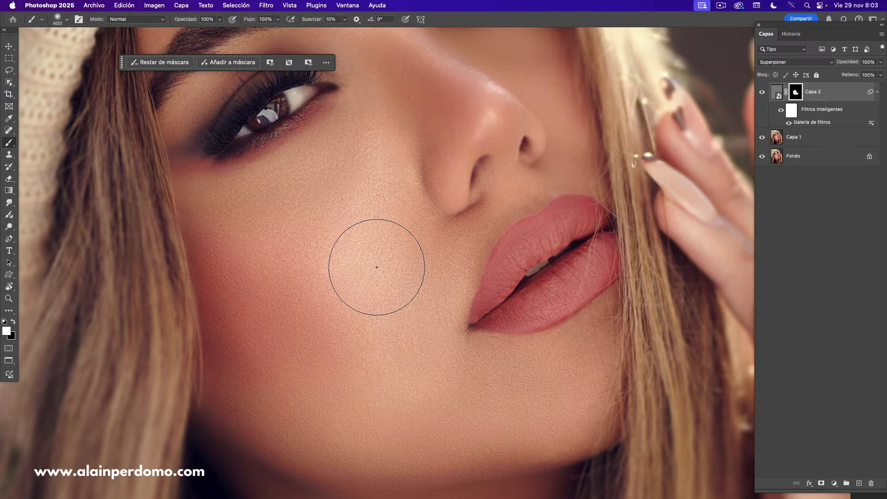
pyautogui.press('super+minus')
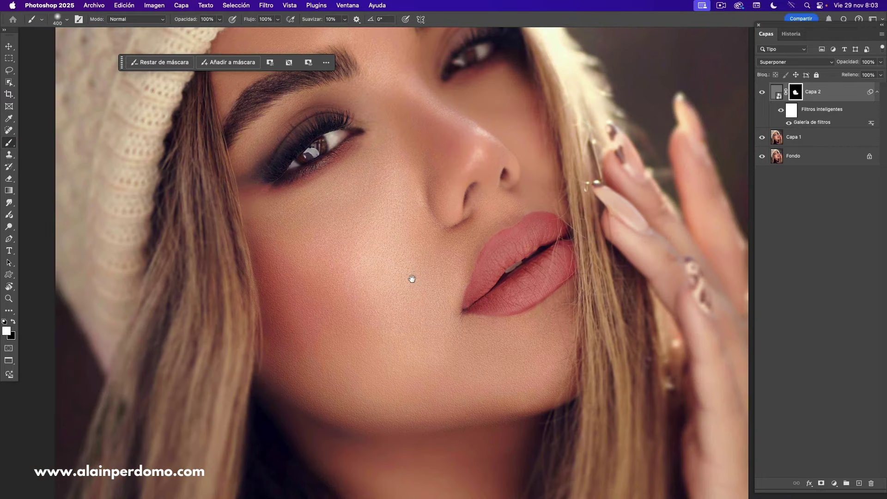
pyautogui.moveTo(411, 278)
pyautogui.mouseDown()
pyautogui.moveTo(396, 271)
pyautogui.moveTo(383, 317)
pyautogui.mouseUp()
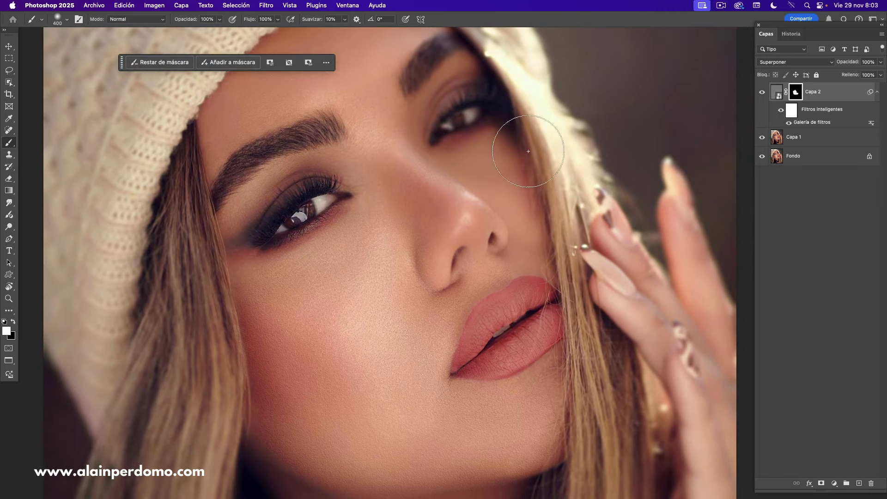
pyautogui.moveTo(453, 309); pyautogui.dragTo(468, 251)
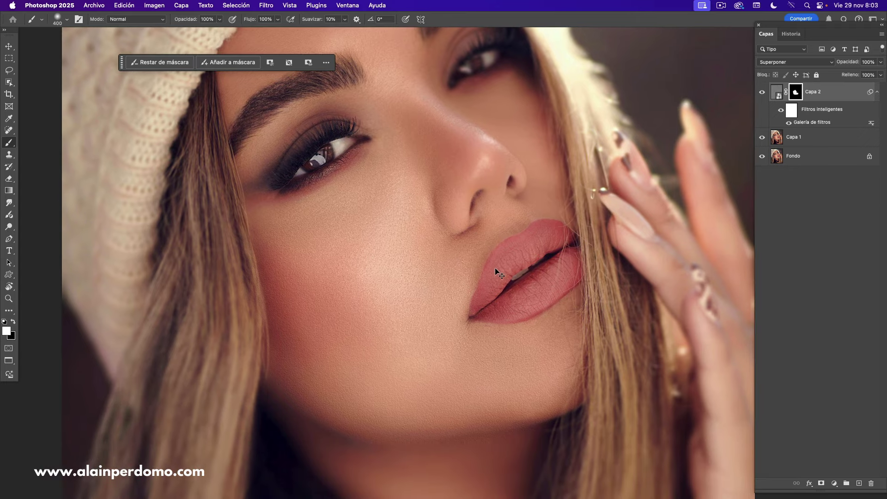
# Step: Reset Capa 2's layer mask to solid black, removing the white areas painted over the cheek and chin
pyautogui.press('super+')
pyautogui.moveTo(448, 292); pyautogui.dragTo(452, 291)
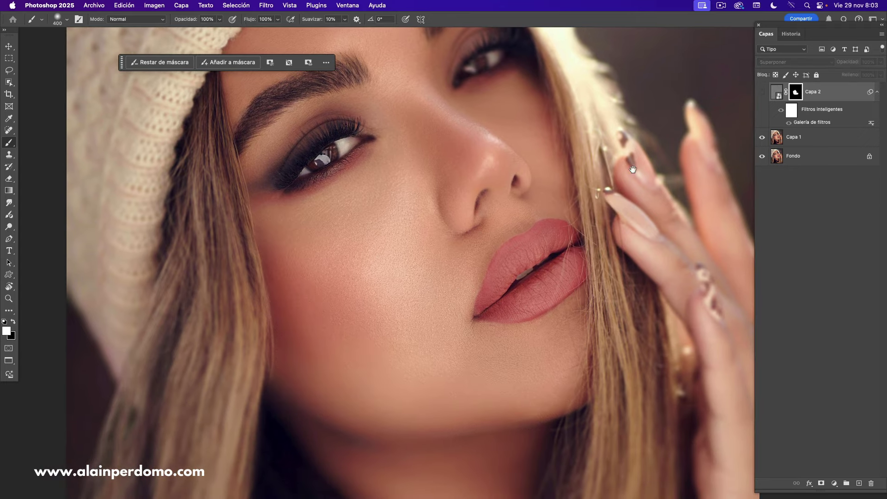
pyautogui.press('super+')
pyautogui.press('super+')
pyautogui.press('super+')
pyautogui.press('super+')
pyautogui.press('super+')
pyautogui.press('super+')
pyautogui.press('super+')
pyautogui.press('super+')
pyautogui.press('super+')
pyautogui.press('super+i')
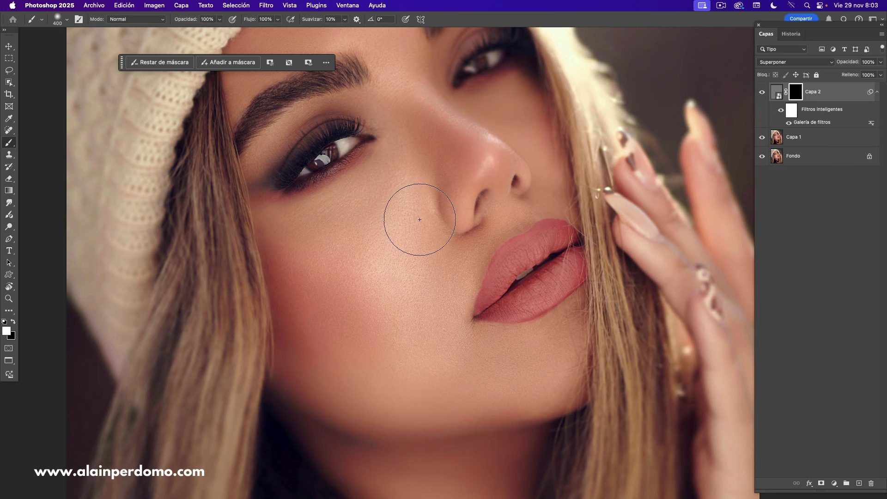
# Step: Lower the Brush tool's flow to 4% for gradual painting on Capa 2's mask
pyautogui.moveTo(248, 21); pyautogui.dragTo(206, 30)
pyautogui.moveTo(207, 30); pyautogui.dragTo(207, 30)
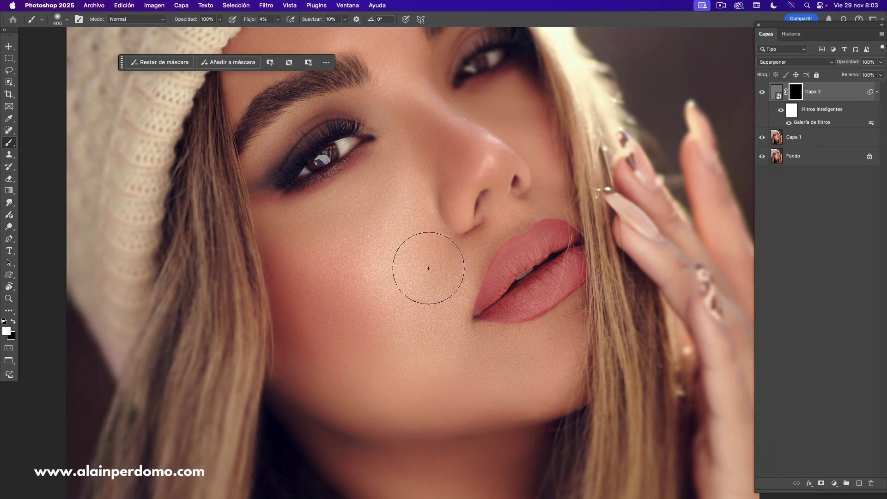
pyautogui.scroll(-2, 415, 243)
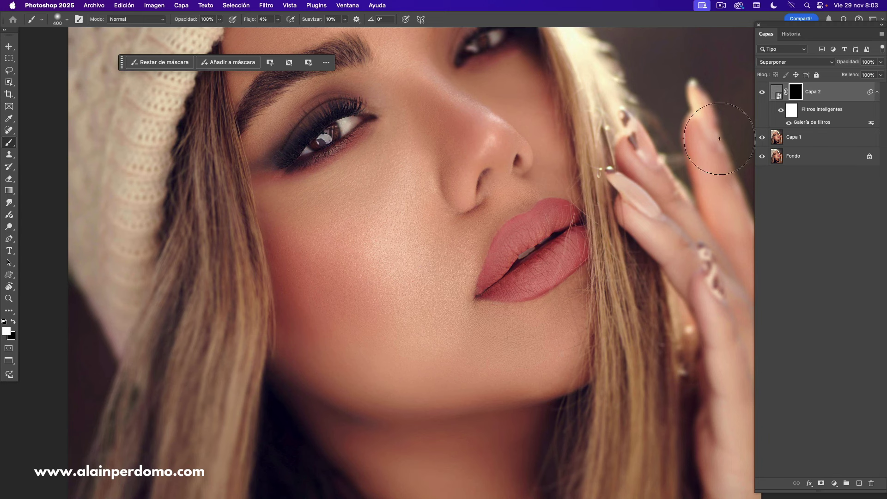
pyautogui.moveTo(413, 303); pyautogui.dragTo(422, 296)
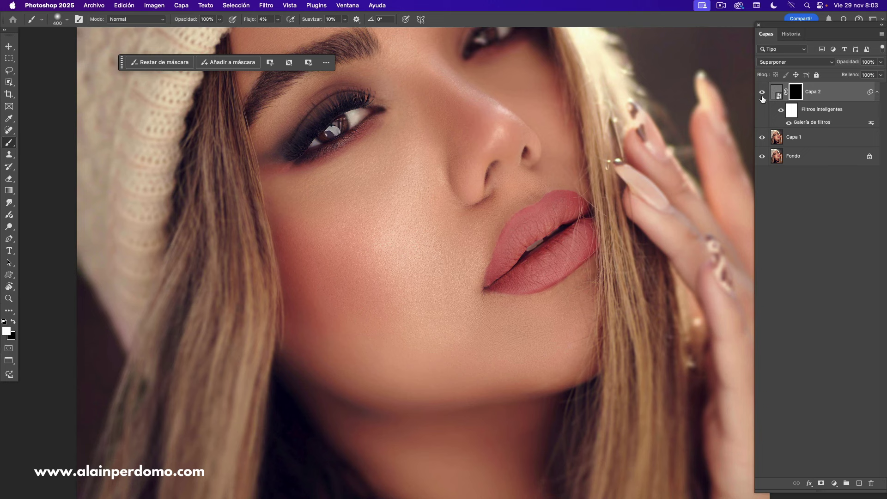
pyautogui.moveTo(381, 307); pyautogui.dragTo(392, 306)
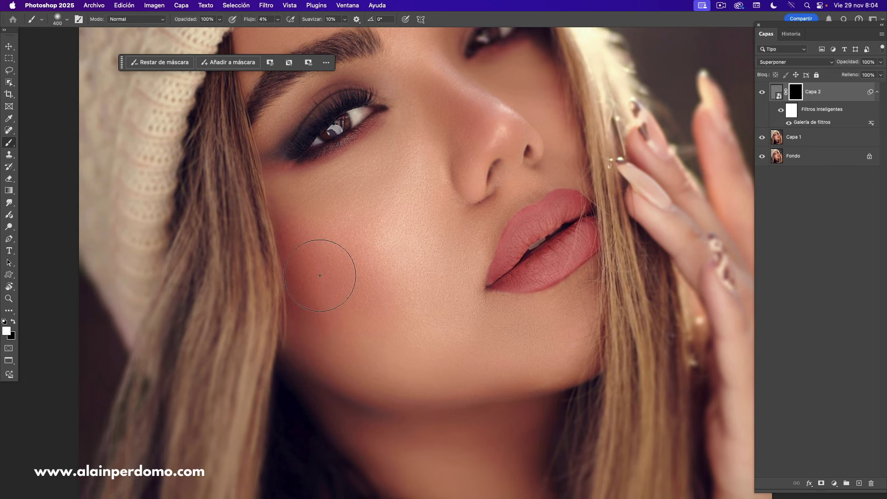
# Step: Paint white on Capa 2's mask over the cheek and chin skin, varying the brush size and finishing at 200
pyautogui.moveTo(342, 328)
pyautogui.mouseDown()
pyautogui.moveTo(392, 351)
pyautogui.moveTo(313, 300)
pyautogui.moveTo(401, 362)
pyautogui.moveTo(452, 346)
pyautogui.moveTo(355, 313)
pyautogui.moveTo(322, 268)
pyautogui.moveTo(344, 305)
pyautogui.moveTo(385, 341)
pyautogui.mouseUp()
pyautogui.press('[')
pyautogui.press('[')
pyautogui.moveTo(561, 344)
pyautogui.mouseDown()
pyautogui.moveTo(580, 357)
pyautogui.moveTo(554, 364)
pyautogui.moveTo(569, 359)
pyautogui.moveTo(561, 373)
pyautogui.moveTo(479, 379)
pyautogui.moveTo(556, 371)
pyautogui.moveTo(581, 339)
pyautogui.mouseUp()
pyautogui.press(']')
pyautogui.moveTo(356, 320)
pyautogui.mouseDown()
pyautogui.moveTo(434, 372)
pyautogui.moveTo(368, 360)
pyautogui.mouseUp()
pyautogui.press('[')
pyautogui.moveTo(313, 341)
pyautogui.mouseDown()
pyautogui.moveTo(335, 336)
pyautogui.moveTo(565, 376)
pyautogui.moveTo(336, 350)
pyautogui.mouseUp()
pyautogui.press(']')
pyautogui.press(']')
pyautogui.press(']')
pyautogui.press(']')
pyautogui.press('[')
pyautogui.press('[')
pyautogui.press('[')
pyautogui.press('[')
pyautogui.press('[')
pyautogui.moveTo(424, 289); pyautogui.dragTo(476, 344)
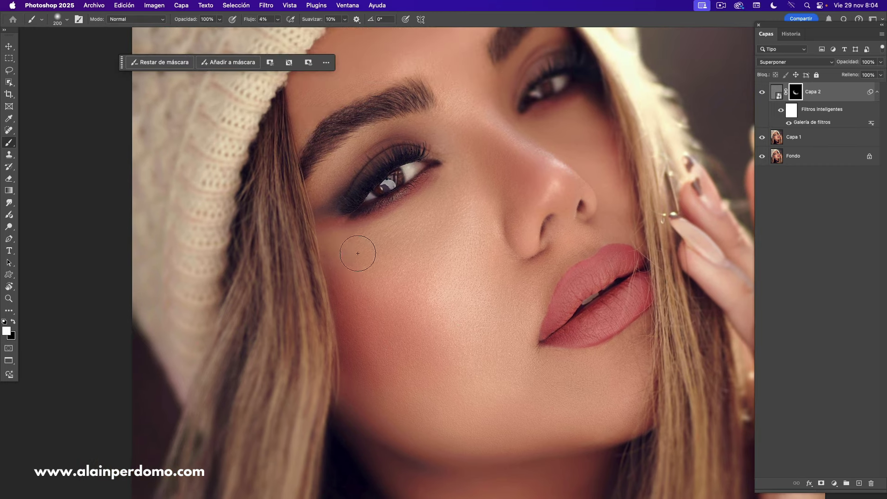
# Step: Enlarge the brush to 500 and paint white on Capa 2's mask over the forehead skin
pyautogui.moveTo(452, 224); pyautogui.dragTo(443, 343)
pyautogui.moveTo(408, 185); pyautogui.dragTo(411, 207)
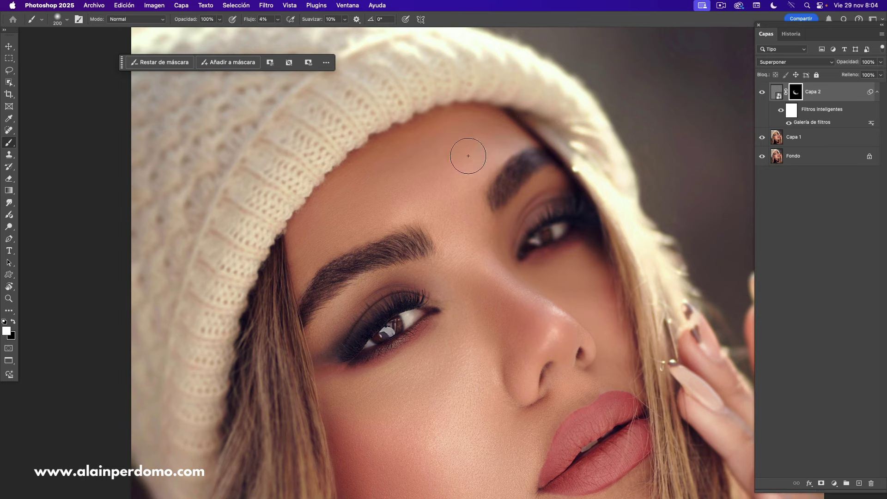
pyautogui.moveTo(356, 223); pyautogui.dragTo(367, 215)
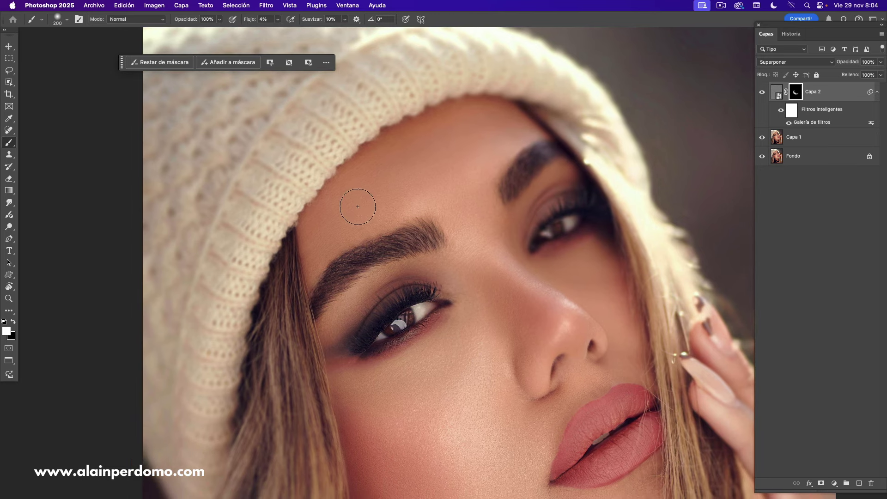
pyautogui.press(']')
pyautogui.press(']')
pyautogui.press('[')
pyautogui.press('[')
pyautogui.press(']')
pyautogui.press(']')
pyautogui.press(']')
pyautogui.press('space')
pyautogui.moveTo(492, 265); pyautogui.dragTo(492, 261)
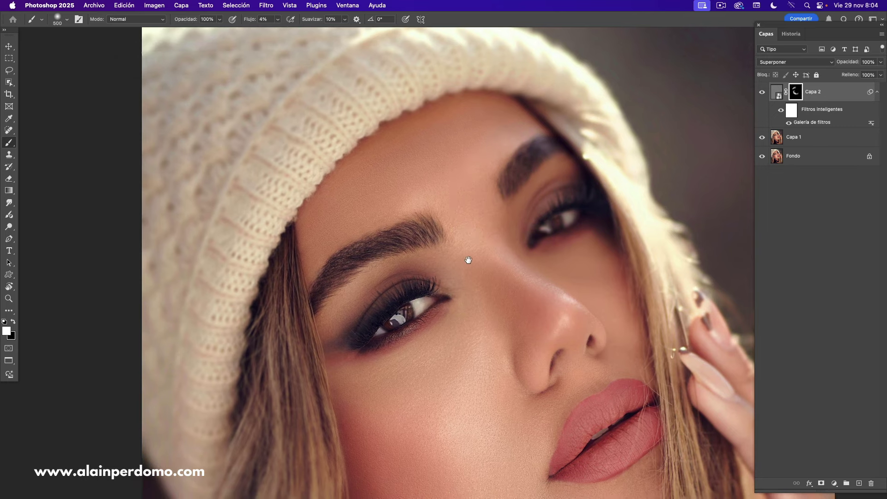
# Step: Reduce the brush to 250 and down to 200, painting white on Capa 2's mask over the nose and surrounding skin
pyautogui.moveTo(465, 257); pyautogui.dragTo(461, 232)
pyautogui.press('[')
pyautogui.press('[')
pyautogui.press('[')
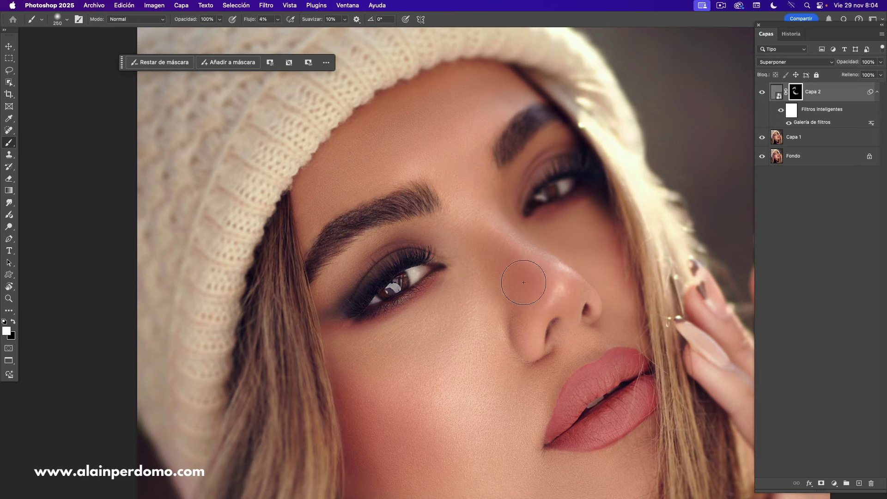
pyautogui.moveTo(520, 288); pyautogui.dragTo(493, 249)
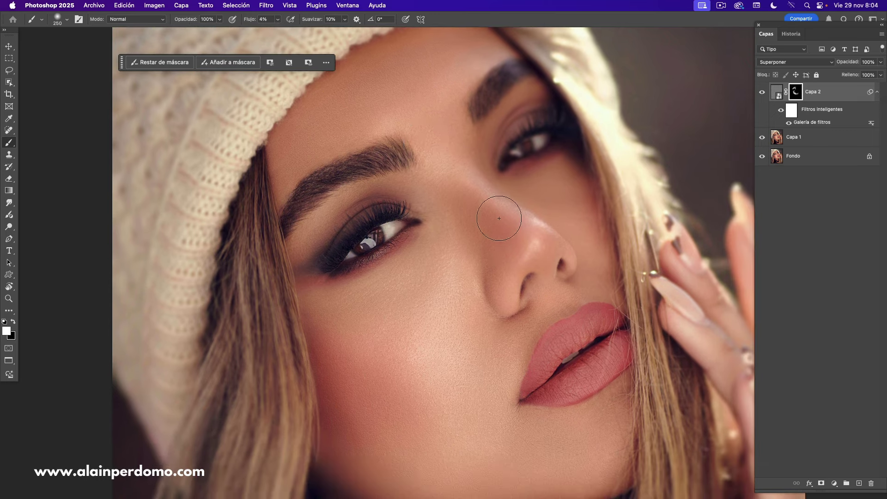
pyautogui.press('[')
pyautogui.press('[')
pyautogui.press('[')
pyautogui.press('[')
pyautogui.press(']')
pyautogui.press(']')
pyautogui.press(']')
pyautogui.press(']')
pyautogui.press('[')
pyautogui.moveTo(510, 305); pyautogui.dragTo(483, 269)
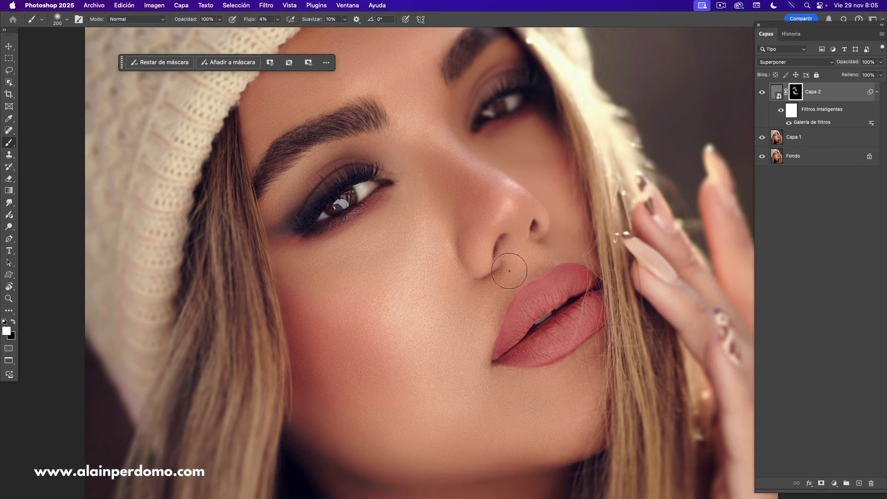
# Step: Compare the face with Capa 2 hidden and shown, and examine the texture on the cheek and chin
pyautogui.moveTo(489, 298)
pyautogui.mouseDown()
pyautogui.moveTo(501, 267)
pyautogui.moveTo(492, 268)
pyautogui.mouseUp()
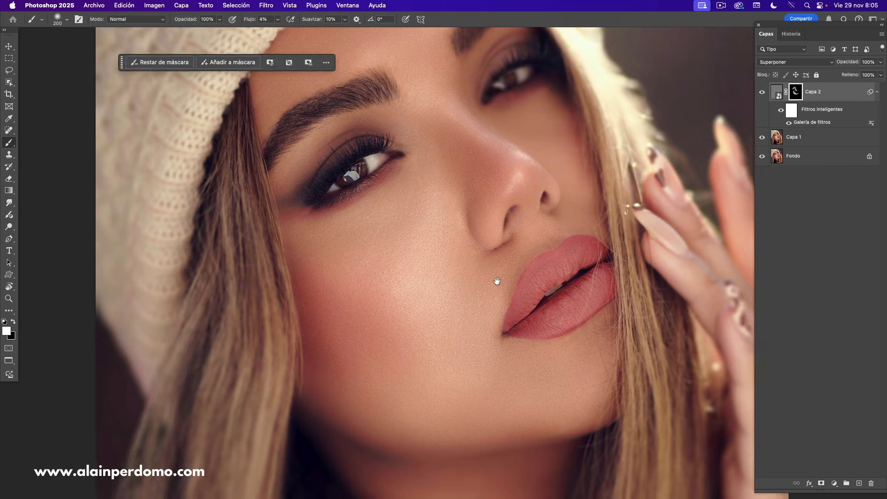
pyautogui.click(762, 94)
pyautogui.click(761, 94)
pyautogui.moveTo(481, 307); pyautogui.dragTo(479, 291)
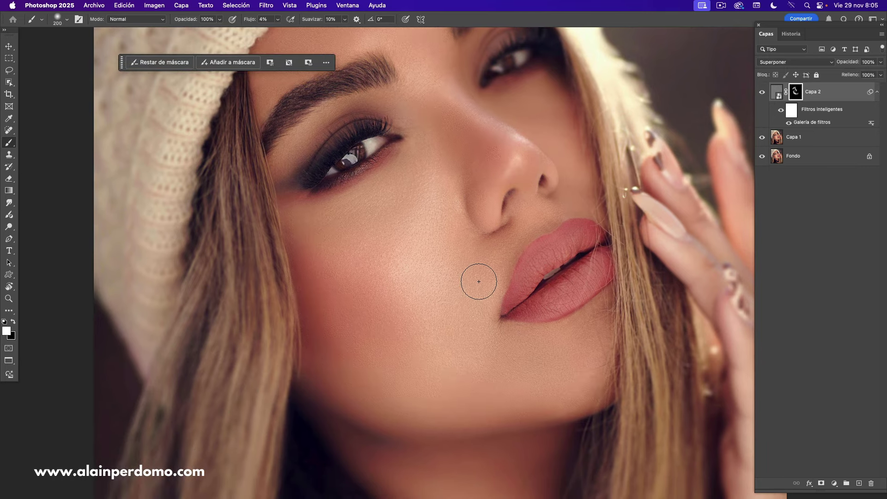
pyautogui.scroll(2, 479, 281)
pyautogui.moveTo(538, 216); pyautogui.dragTo(496, 278)
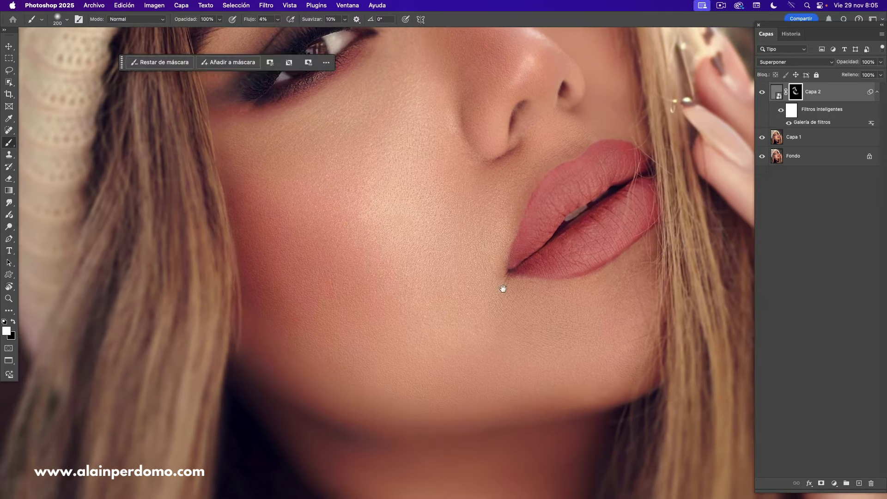
pyautogui.moveTo(410, 298); pyautogui.dragTo(442, 293)
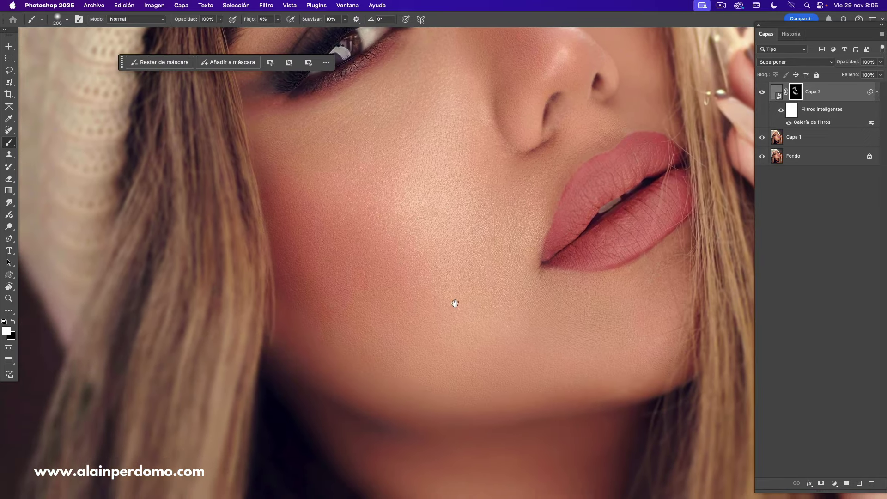
# Step: Toggle Capa 2's visibility repeatedly to compare the lower cheek's texture up close, and review the whole portrait
pyautogui.click(761, 93)
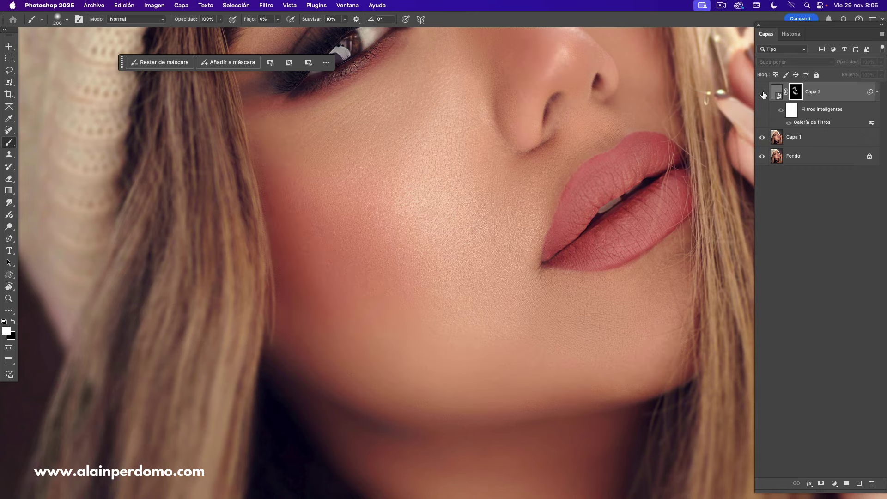
pyautogui.press('super+plus')
pyautogui.moveTo(448, 326); pyautogui.dragTo(473, 277)
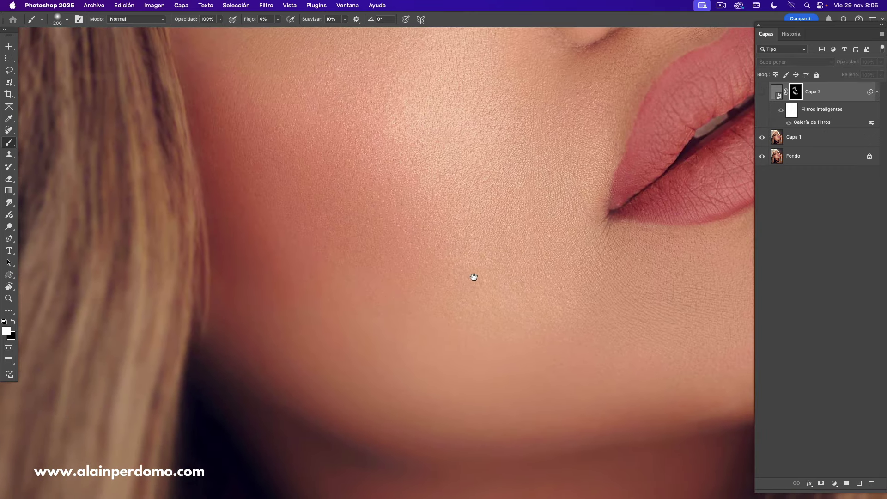
pyautogui.click(762, 95)
pyautogui.click(762, 95)
pyautogui.click(762, 95)
pyautogui.click(762, 97)
pyautogui.click(762, 97)
pyautogui.click(761, 96)
pyautogui.click(762, 96)
pyautogui.press('super+minus')
pyautogui.press('super+minus')
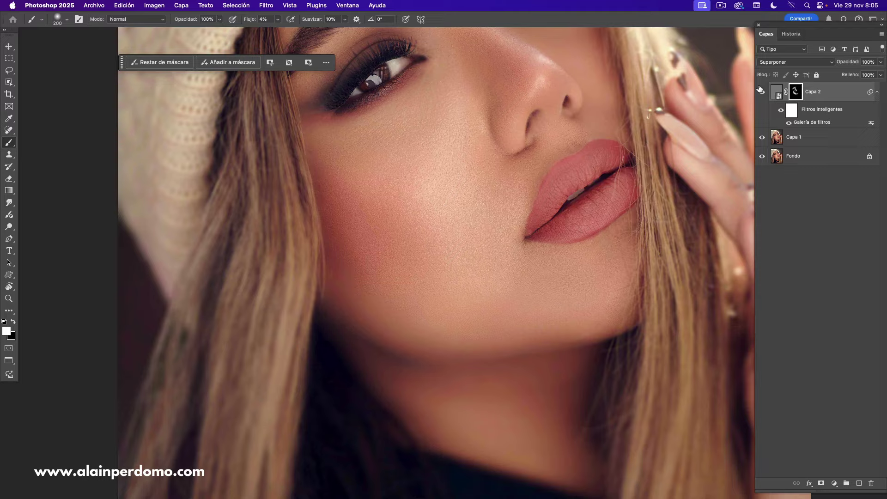
pyautogui.moveTo(474, 219); pyautogui.dragTo(432, 300)
pyautogui.press('super+minus')
pyautogui.press('super+minus')
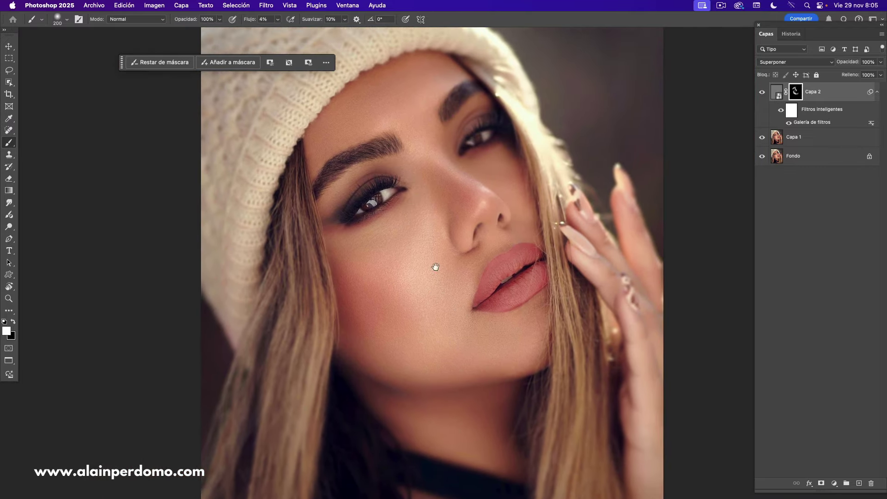